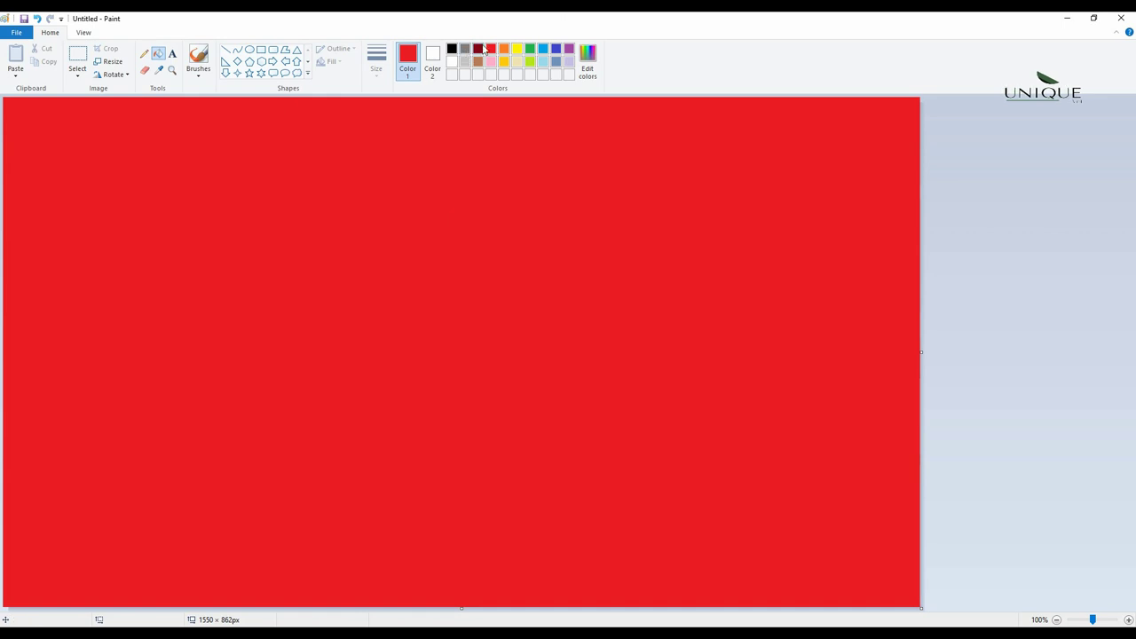
Paint wide, irregular dark red brush strokes around all edges of the red canvas, leaving the centre uncovered.
click(477, 48)
click(198, 71)
click(203, 102)
key(ctrl+KP_Add)
key(ctrl+KP_Add)
key(ctrl+KP_Add)
key(ctrl+KP_Add)
key(ctrl+KP_Add)
key(ctrl+KP_Add)
key(ctrl+KP_Add)
key(ctrl+KP_Add)
key(ctrl+KP_Add)
key(ctrl+KP_Add)
key(ctrl+KP_Add)
key(ctrl+KP_Add)
key(ctrl+KP_Add)
key(ctrl+KP_Add)
key(ctrl+KP_Add)
key(ctrl+KP_Add)
key(ctrl+KP_Add)
key(ctrl+KP_Add)
key(ctrl+KP_Add)
key(ctrl+KP_Add)
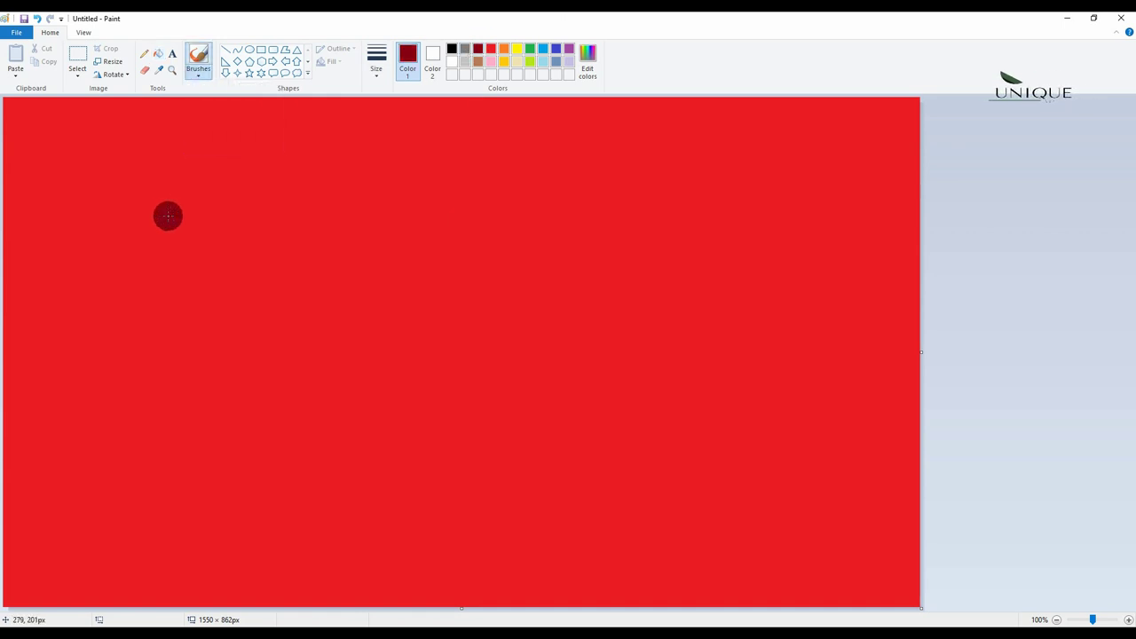
mouse_move(14, 151)
mouse_down()
mouse_move(928, 155)
mouse_move(314, 157)
mouse_move(42, 118)
mouse_move(213, 533)
mouse_move(888, 480)
mouse_move(737, 195)
mouse_move(329, 521)
mouse_move(914, 559)
mouse_move(950, 593)
mouse_up()
drag(897, 269, 883, 546)
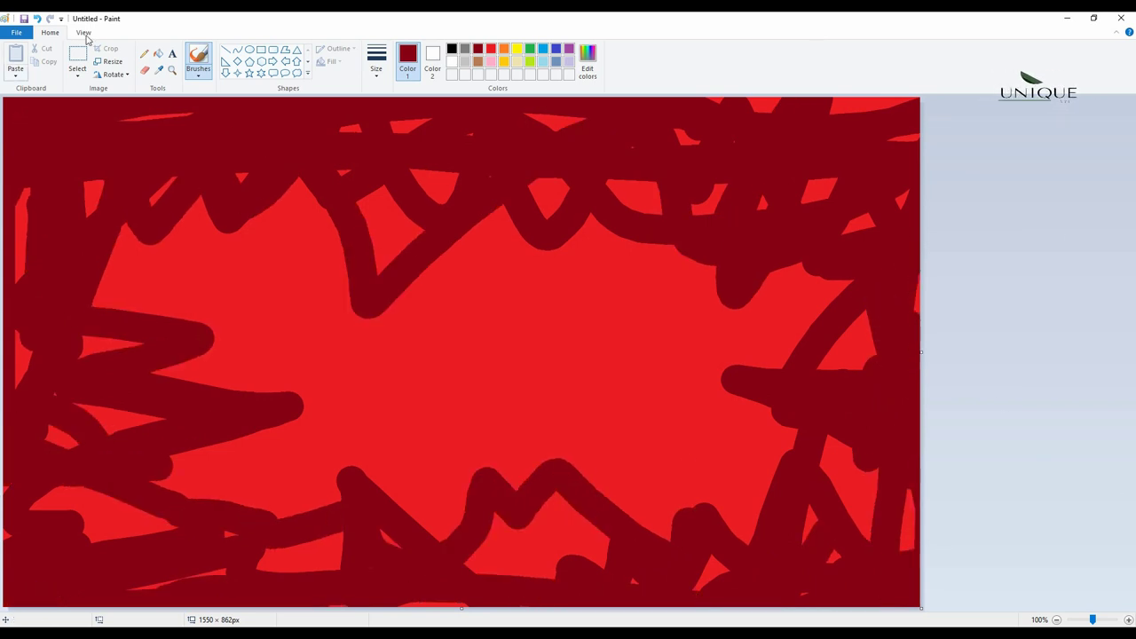
click(110, 62)
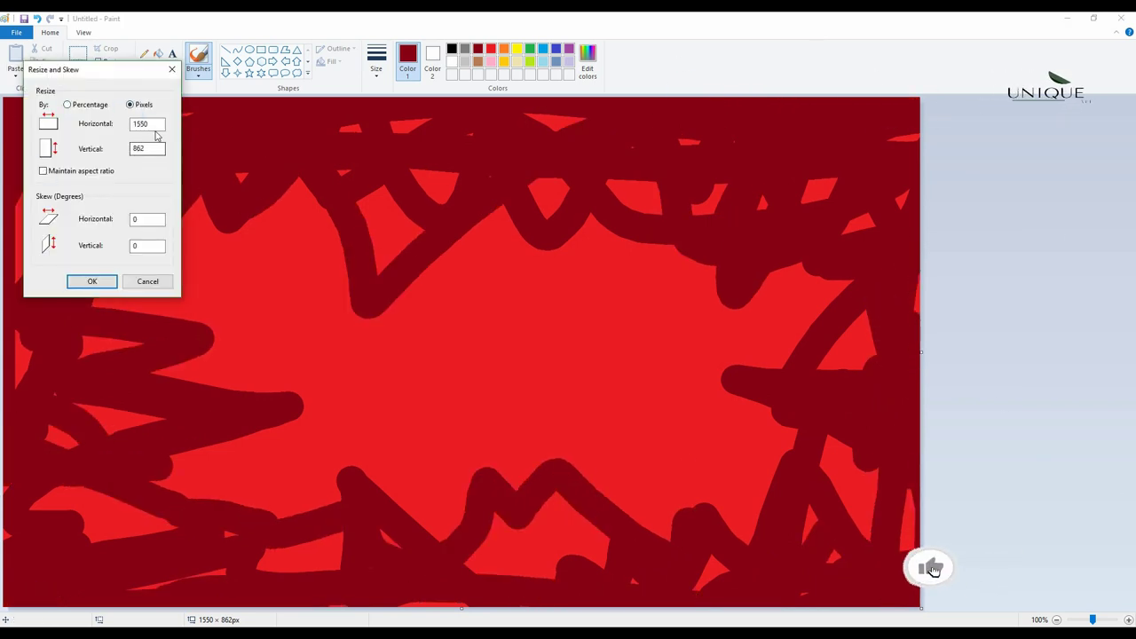
text(3)
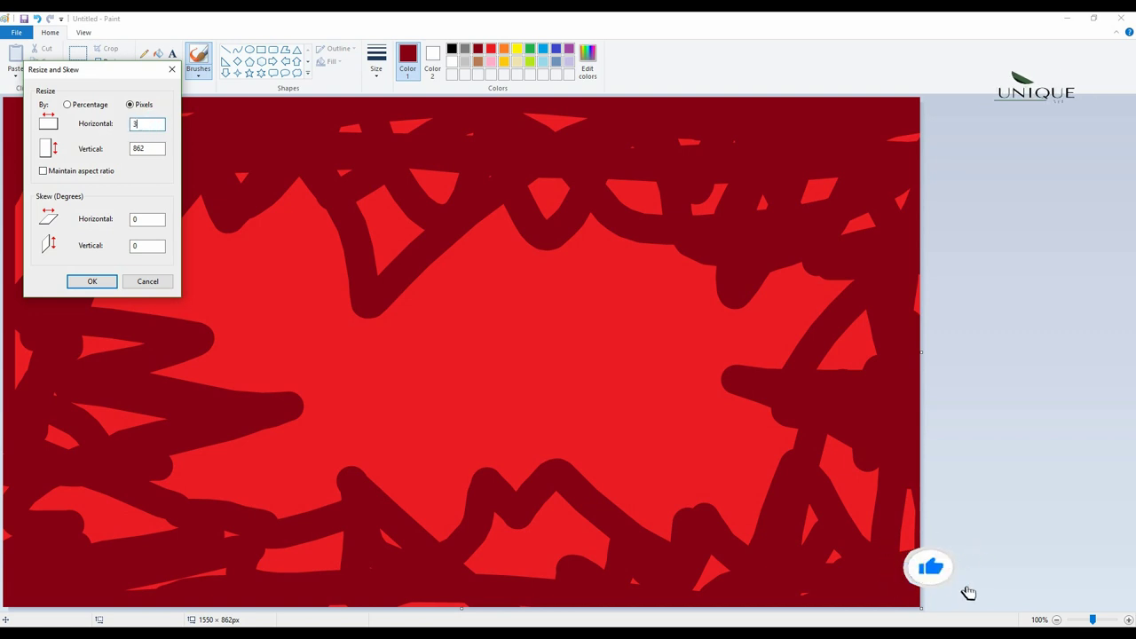
click(86, 283)
click(130, 105)
click(42, 170)
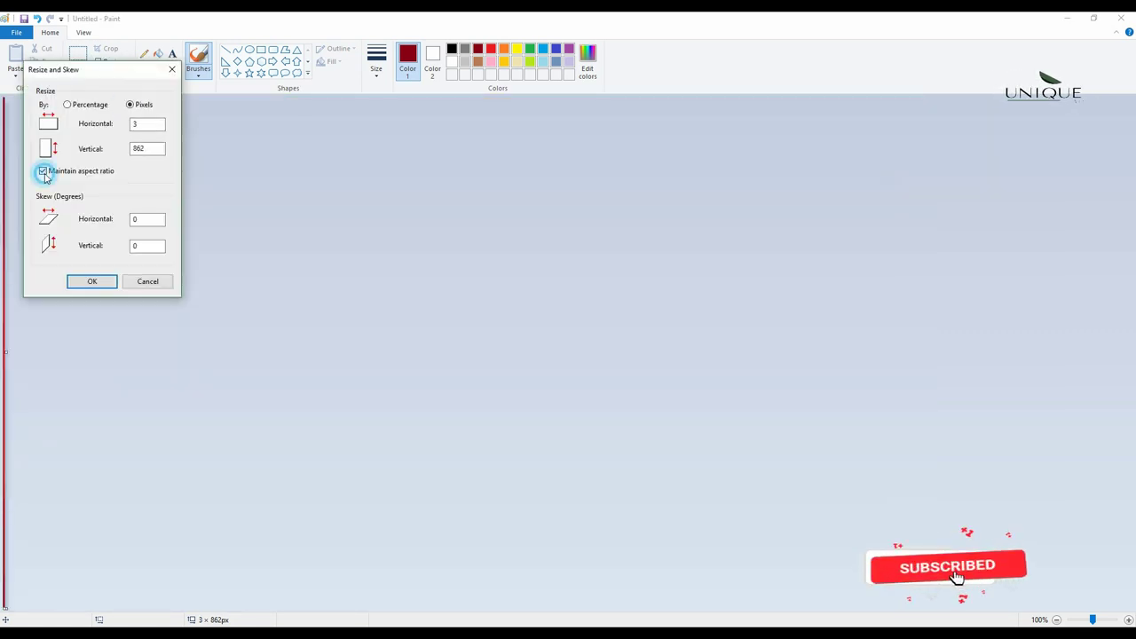
double_click(146, 123)
text(1550)
key(Return)
key(ctrl+z)
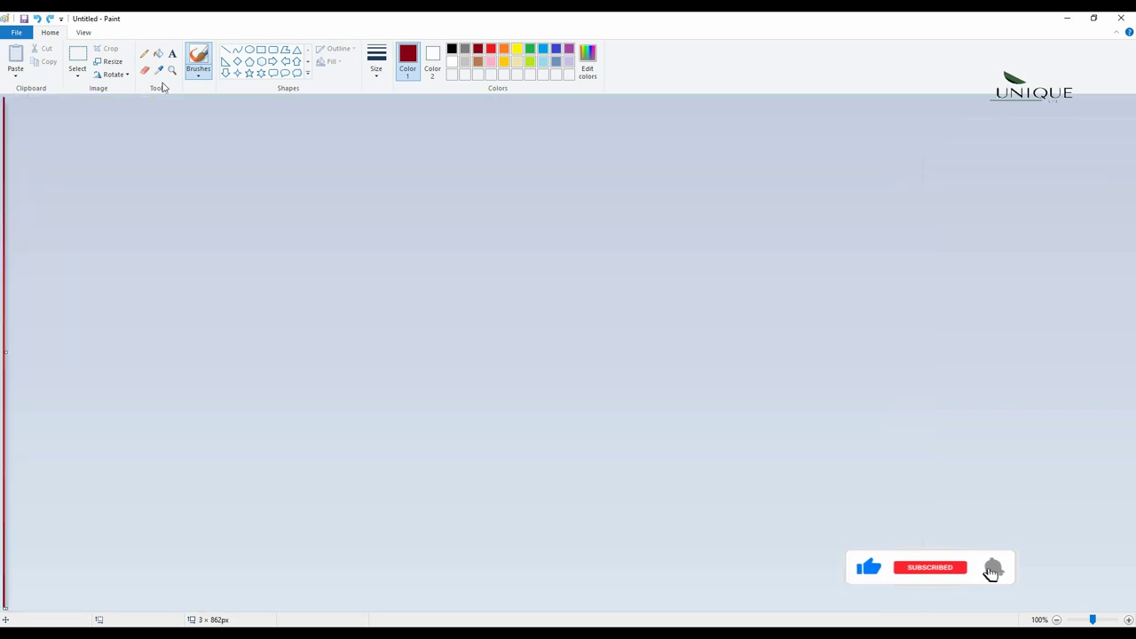
key(ctrl+z)
Shrink the image's horizontal size to 5 pixels without maintaining the aspect ratio.
click(107, 62)
click(130, 105)
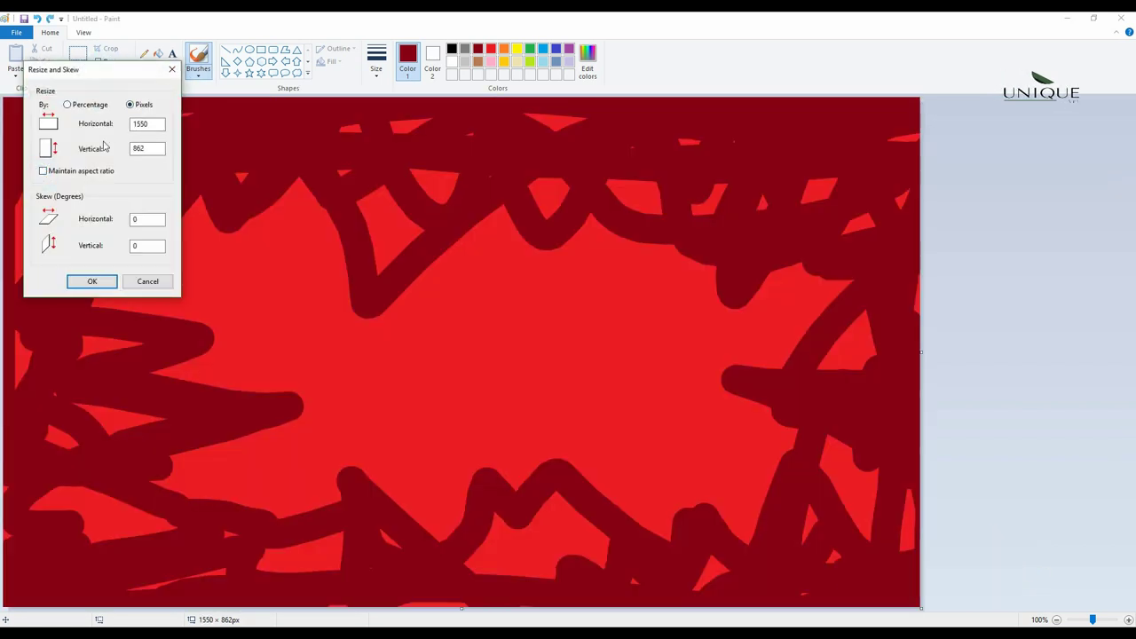
double_click(146, 123)
text(5)
click(91, 281)
Stretch the narrow image back to a horizontal size of 1550 pixels, keeping its height at 862 pixels.
click(108, 62)
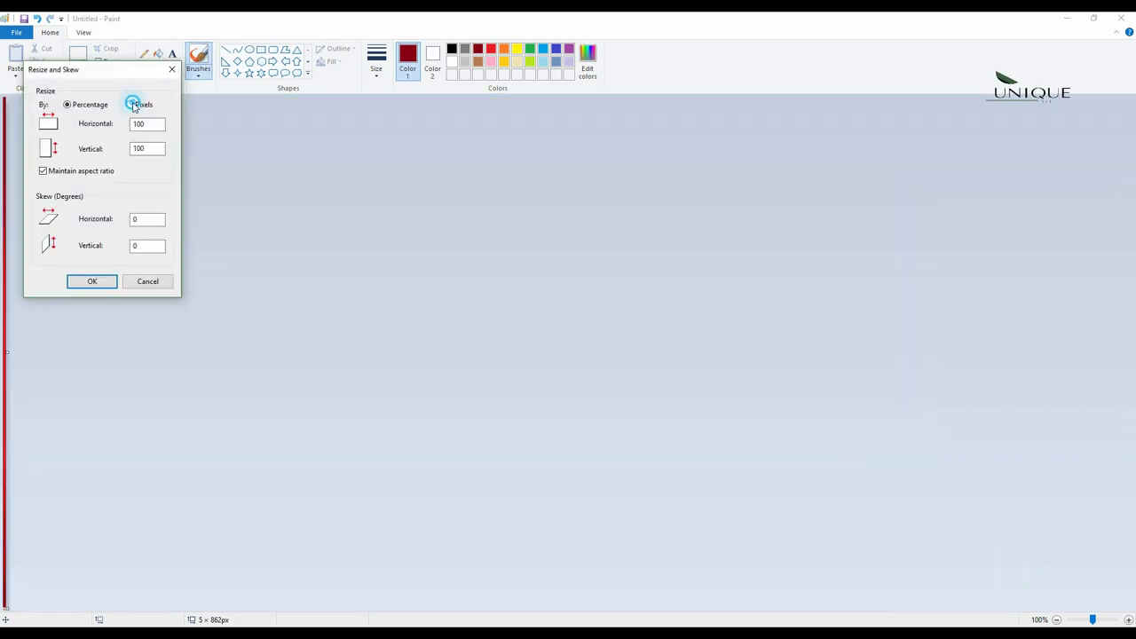
click(129, 105)
double_click(146, 124)
text(1550)
click(91, 281)
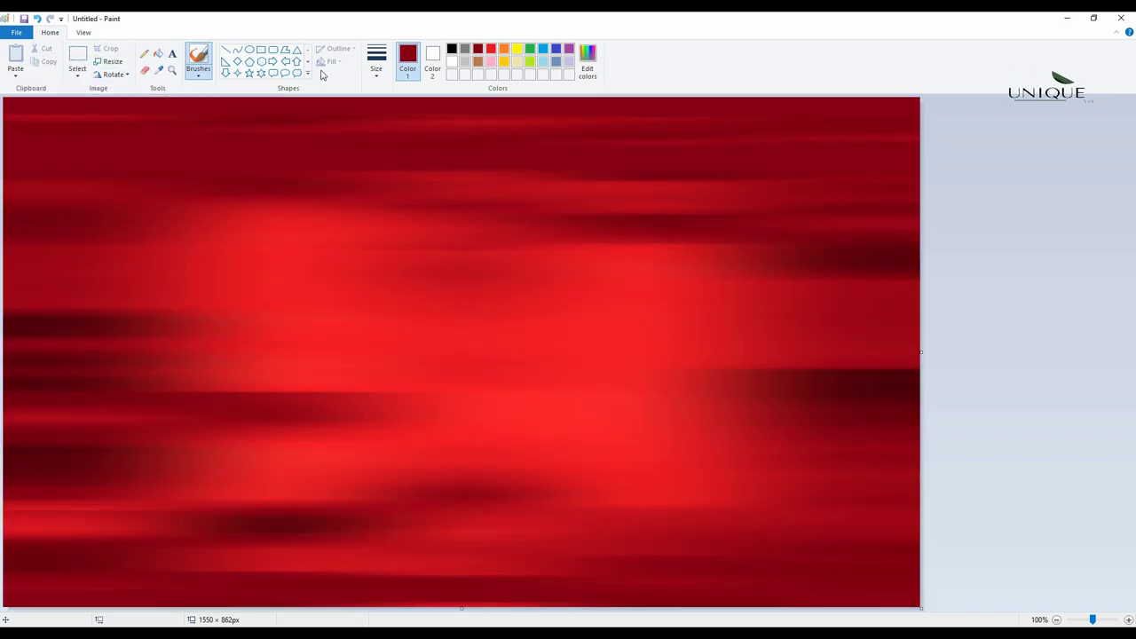
Draw a solid white circle about 412 × 411 px and place it in the upper canvas, right of centre.
click(453, 62)
click(250, 50)
click(334, 62)
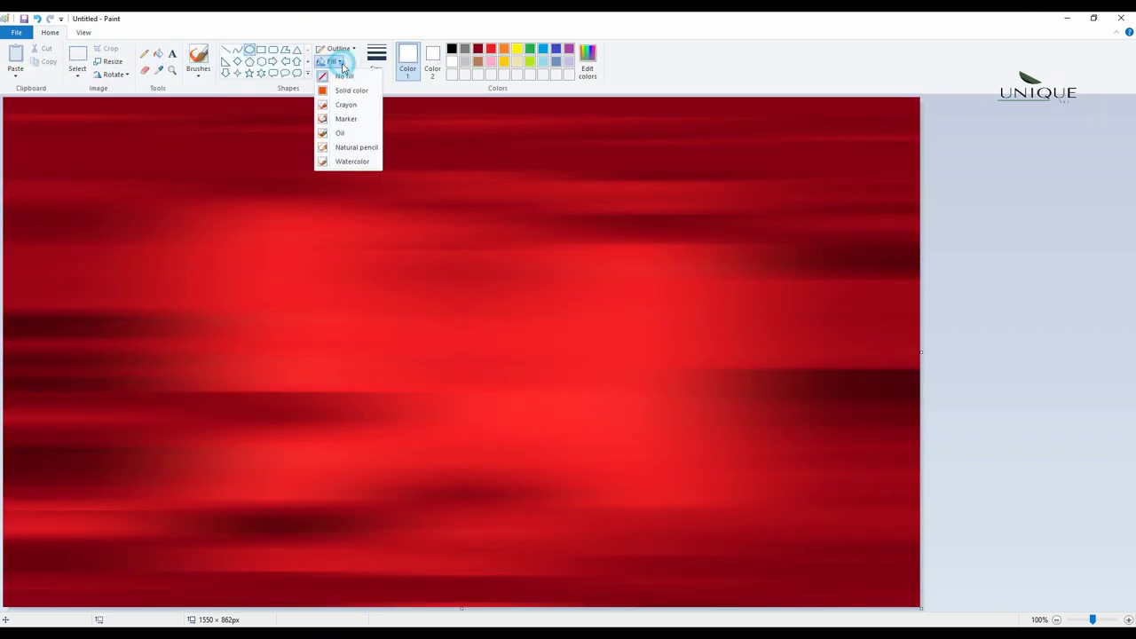
click(327, 90)
drag(495, 377, 784, 95)
drag(675, 216, 589, 253)
drag(698, 418, 654, 375)
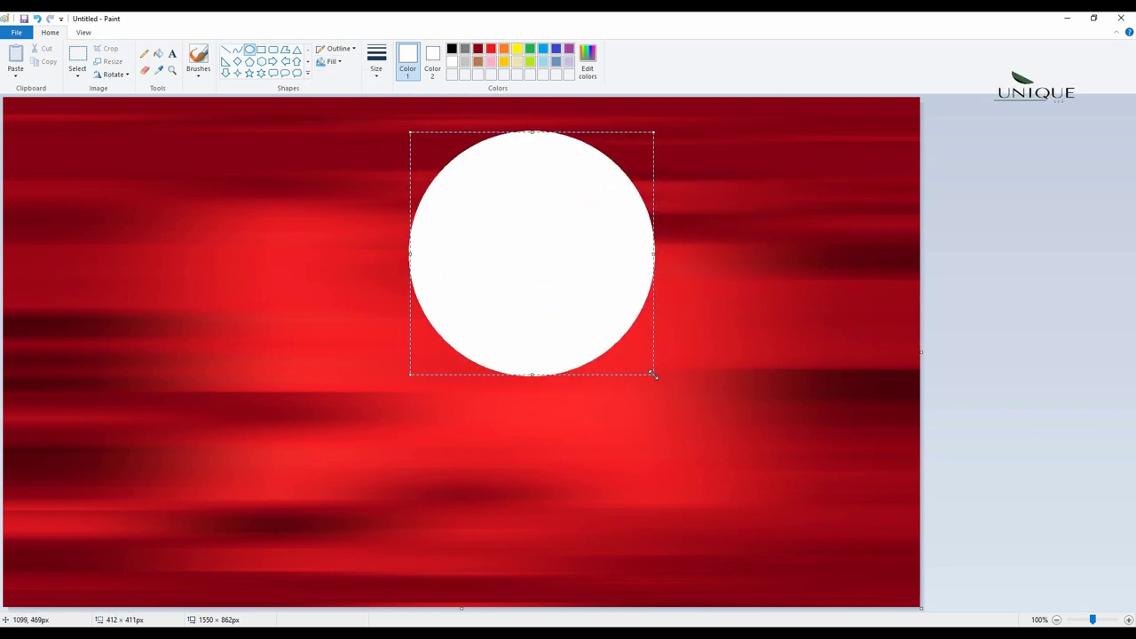
drag(550, 307, 617, 318)
click(388, 346)
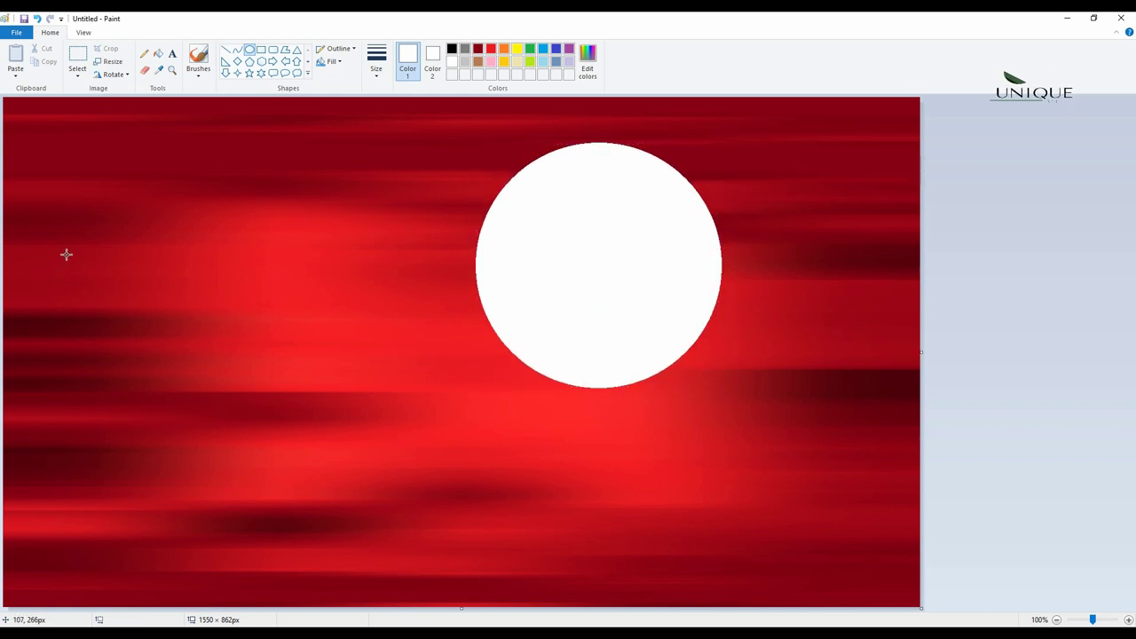
Draw a thick black vertical post from the lower part of the white circle down to the canvas's bottom edge.
click(225, 50)
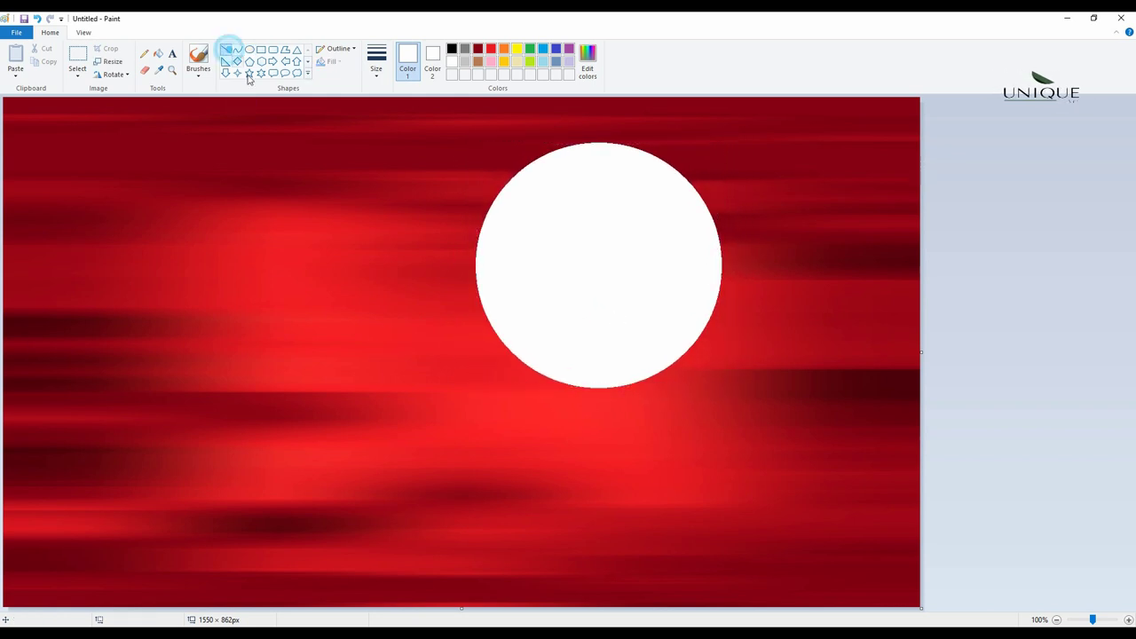
click(452, 48)
drag(596, 331, 597, 624)
key(ctrl+plus)
key(ctrl+plus)
key(ctrl+plus)
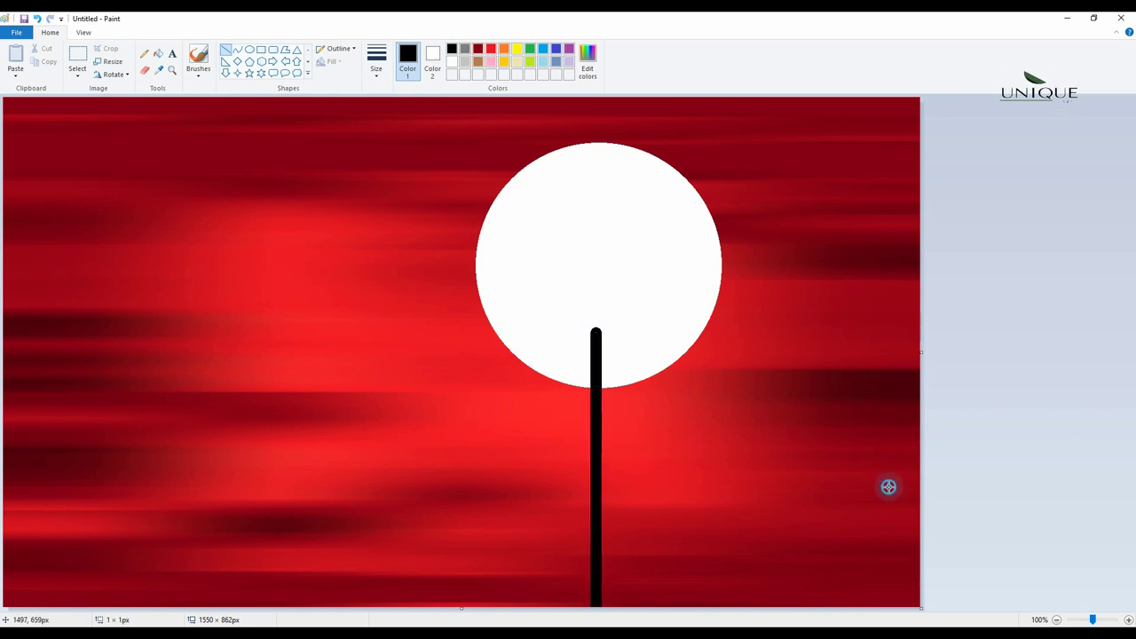
Cap the post with two stacked black horizontal bars, the wider upper one about 98 px long.
drag(585, 331, 615, 330)
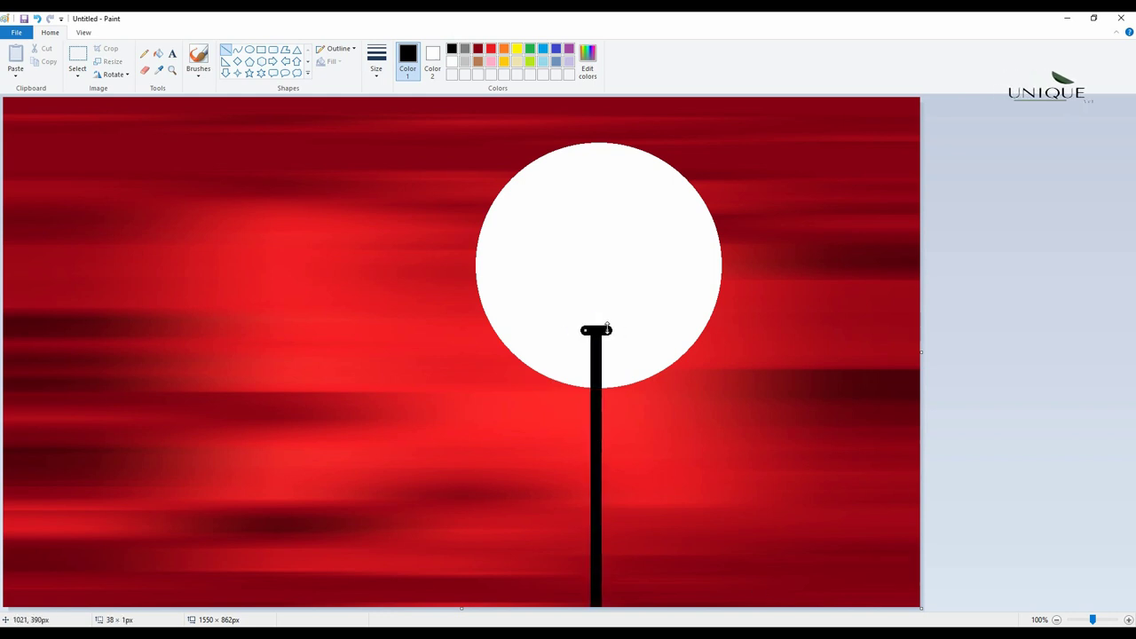
drag(565, 324, 623, 324)
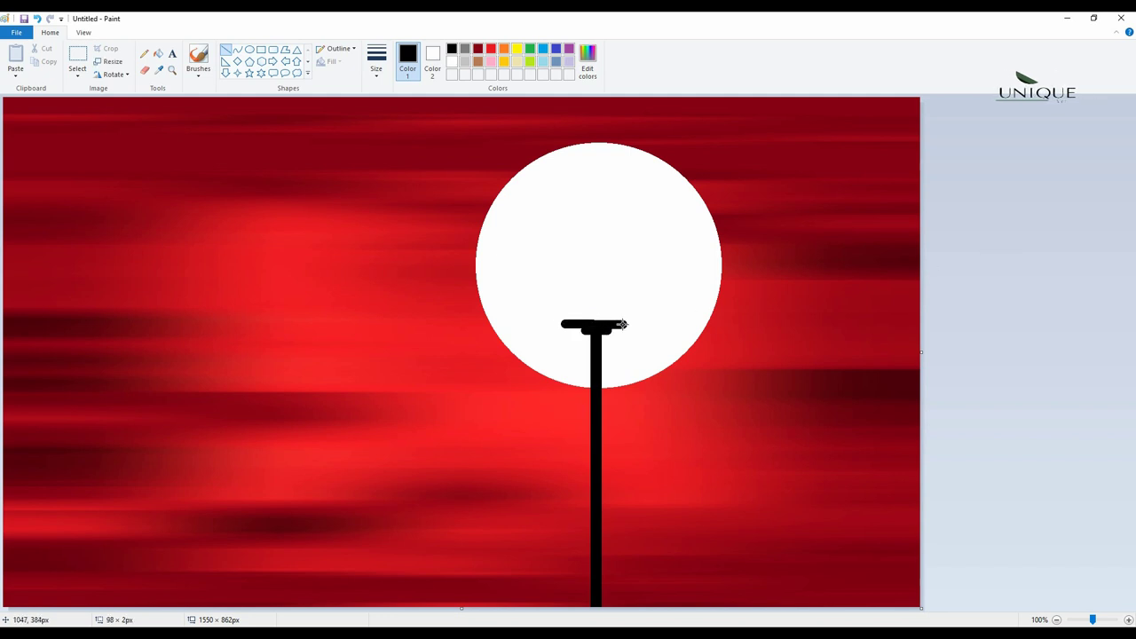
click(781, 356)
Draw a thin black horizontal line about 187 px long above the post's cap, inside the white circle.
drag(542, 252, 636, 249)
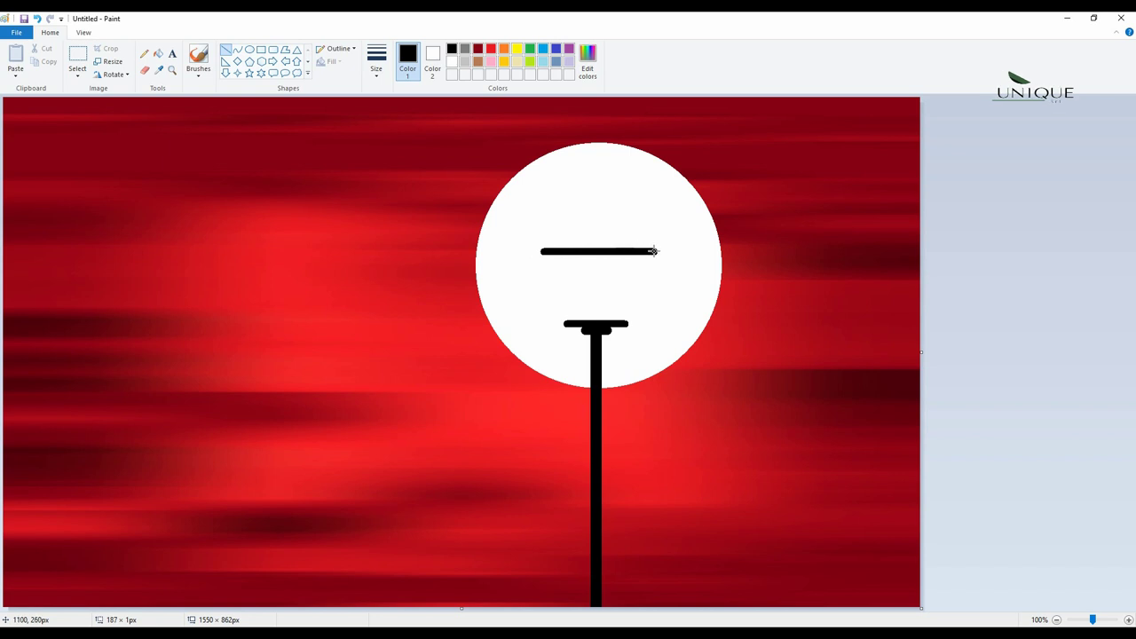
key(ctrl+minus)
key(ctrl+minus)
key(ctrl+minus)
key(ctrl+minus)
key(ctrl+minus)
key(ctrl+minus)
key(ctrl+minus)
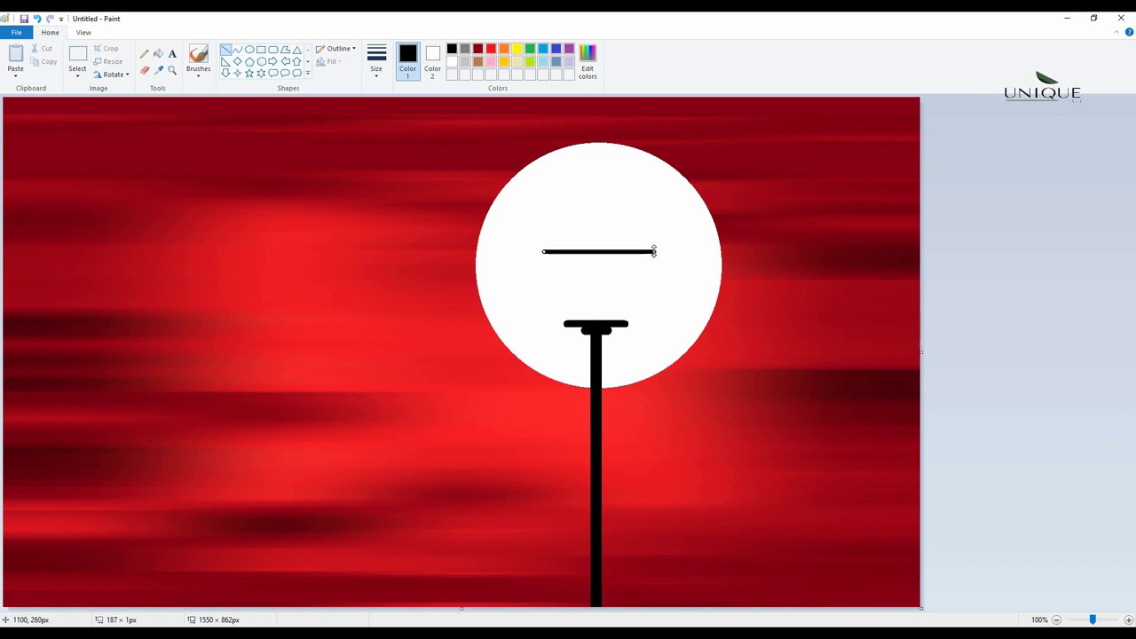
click(966, 268)
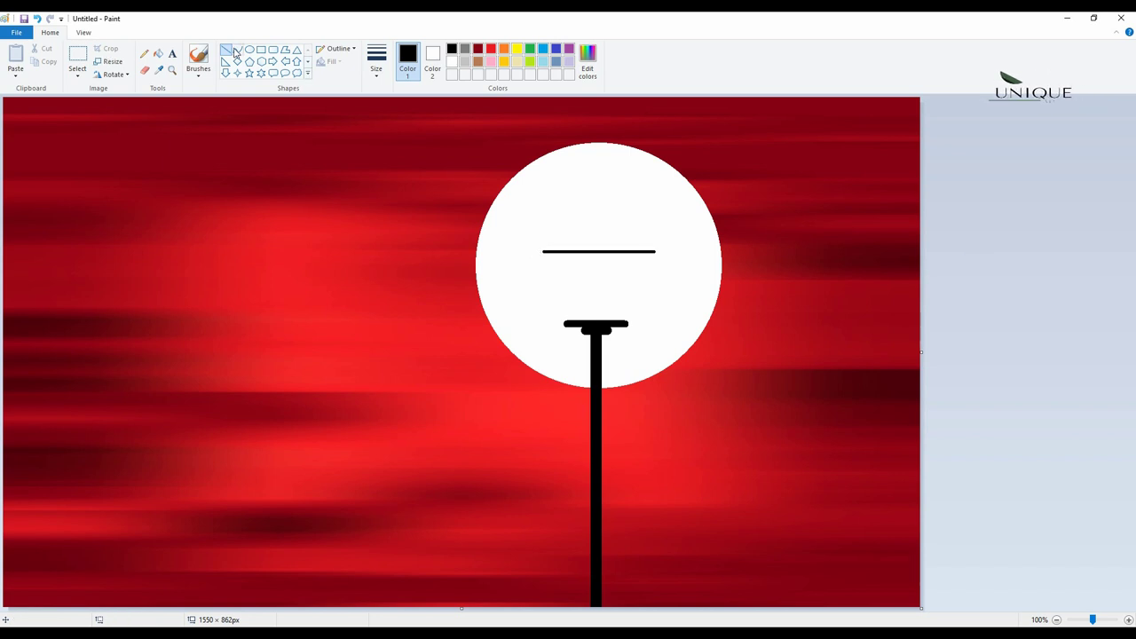
Draw two slanted black lines from the ends of the horizontal line down to the post's cap, forming the lantern body.
drag(654, 251, 619, 321)
drag(541, 252, 574, 323)
key(Escape)
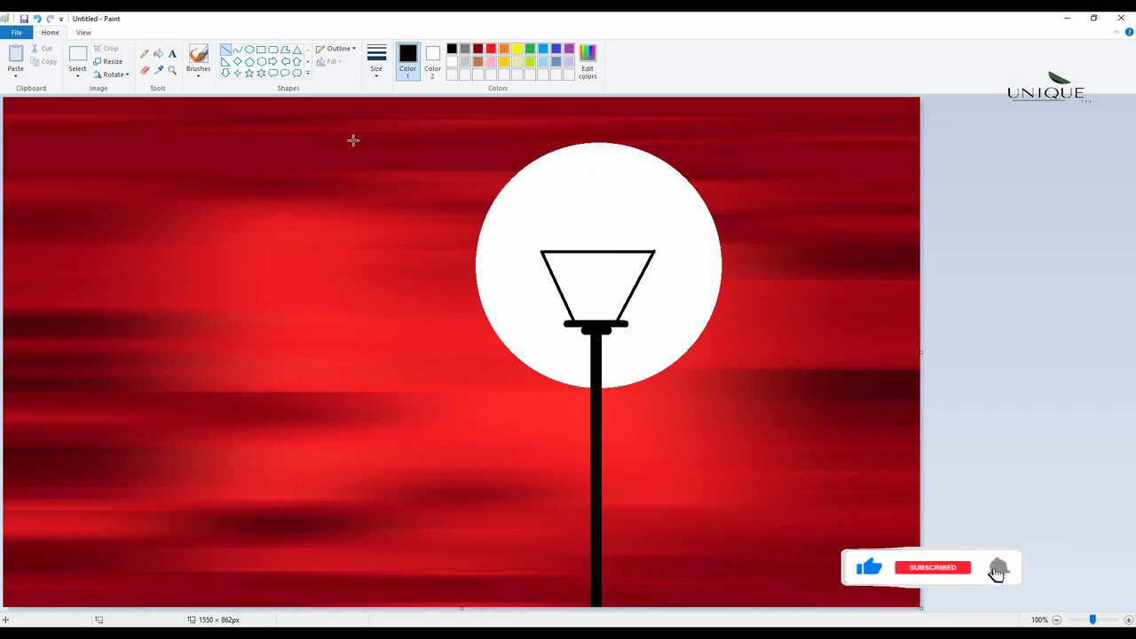
Draw two inward-bending black curves from a peak above the lantern to both upper corners of its body as a roof.
click(238, 51)
drag(597, 158, 541, 252)
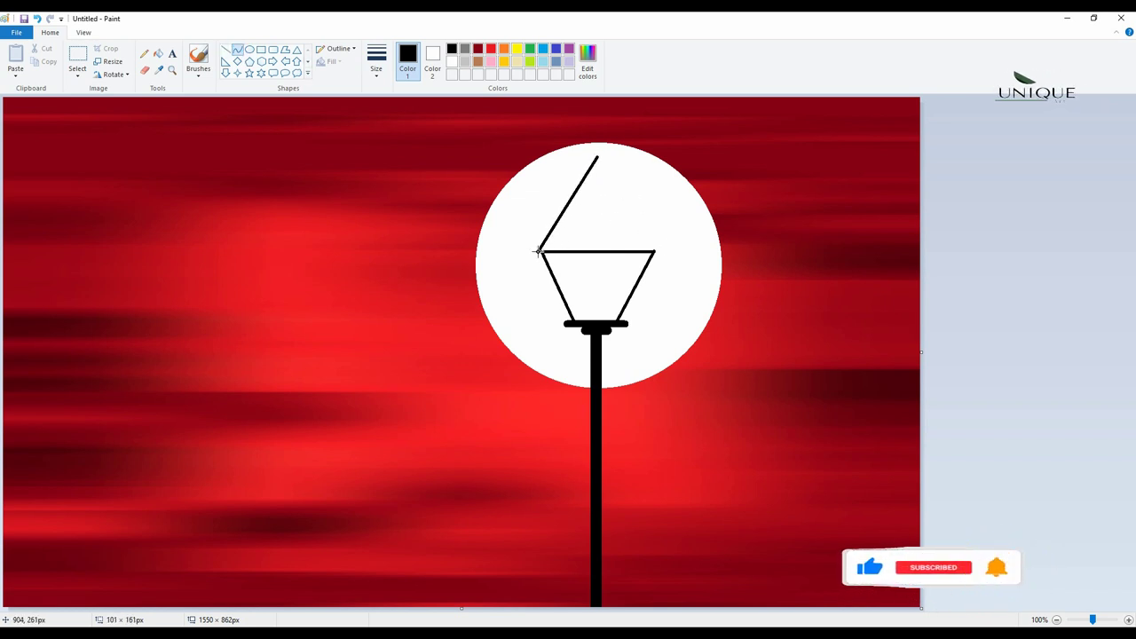
drag(577, 196, 660, 257)
click(596, 190)
click(627, 190)
Reinforce the left roof edge with a second black curve from the peak to just beyond the lantern's left corner.
mouse_move(638, 217)
mouse_down()
mouse_move(616, 218)
mouse_move(601, 190)
mouse_move(539, 253)
mouse_up()
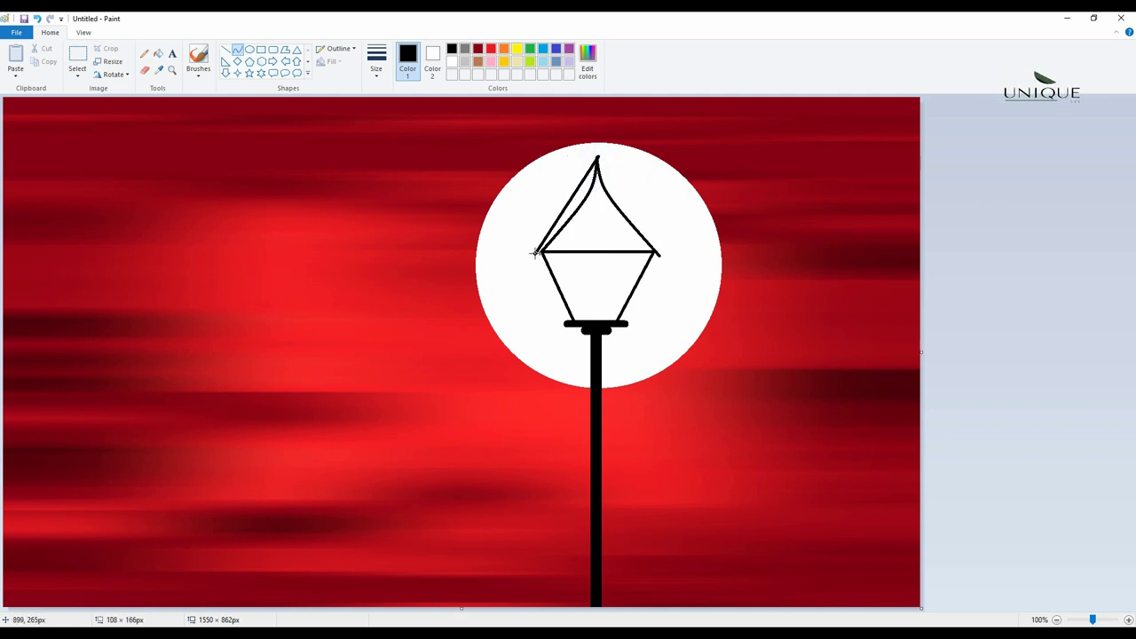
mouse_move(568, 205)
mouse_down()
mouse_move(596, 159)
mouse_move(537, 256)
mouse_move(590, 198)
mouse_up()
key(ctrl+z)
click(1039, 212)
drag(597, 158, 663, 257)
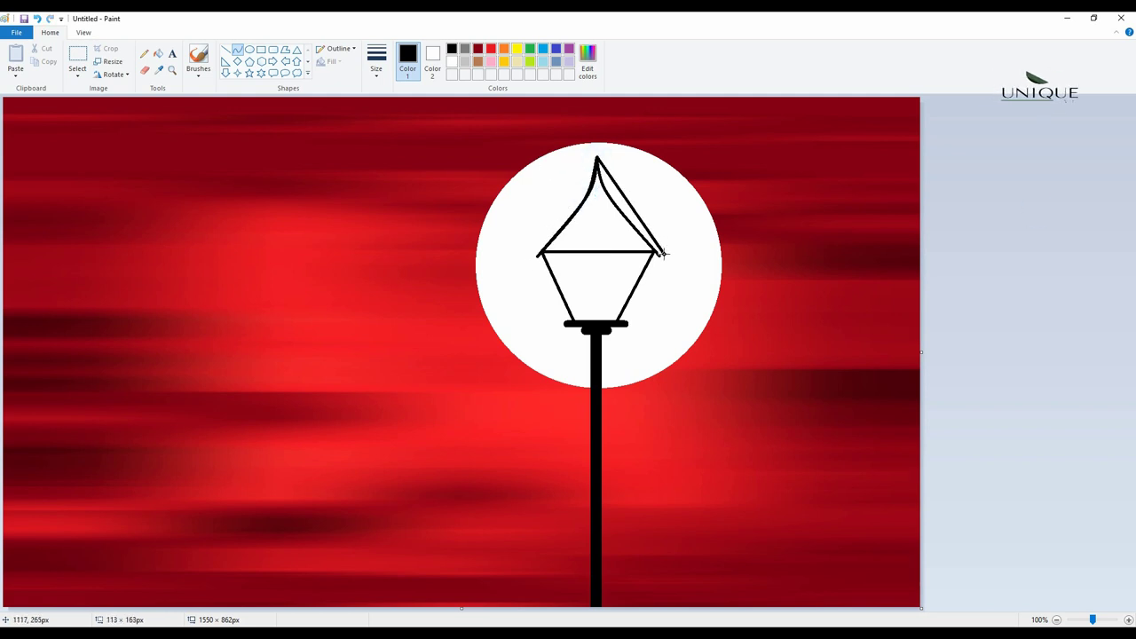
mouse_move(630, 208)
mouse_down()
mouse_move(628, 194)
mouse_move(606, 203)
mouse_up()
click(985, 262)
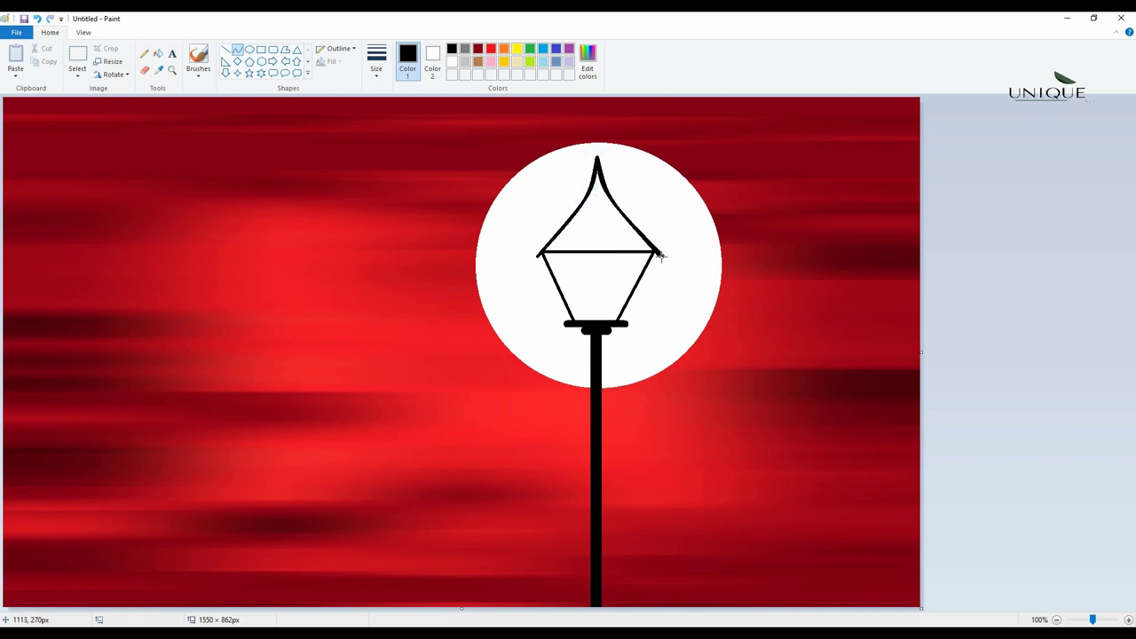
key(ctrl+z)
Reinforce the right roof edge with a second black curve from the peak to just beyond the lantern's right corner.
drag(598, 158, 660, 256)
drag(628, 207, 610, 203)
click(1009, 284)
Draw a short wavy black curve across the upper roof and fill the tip above it with black.
click(144, 53)
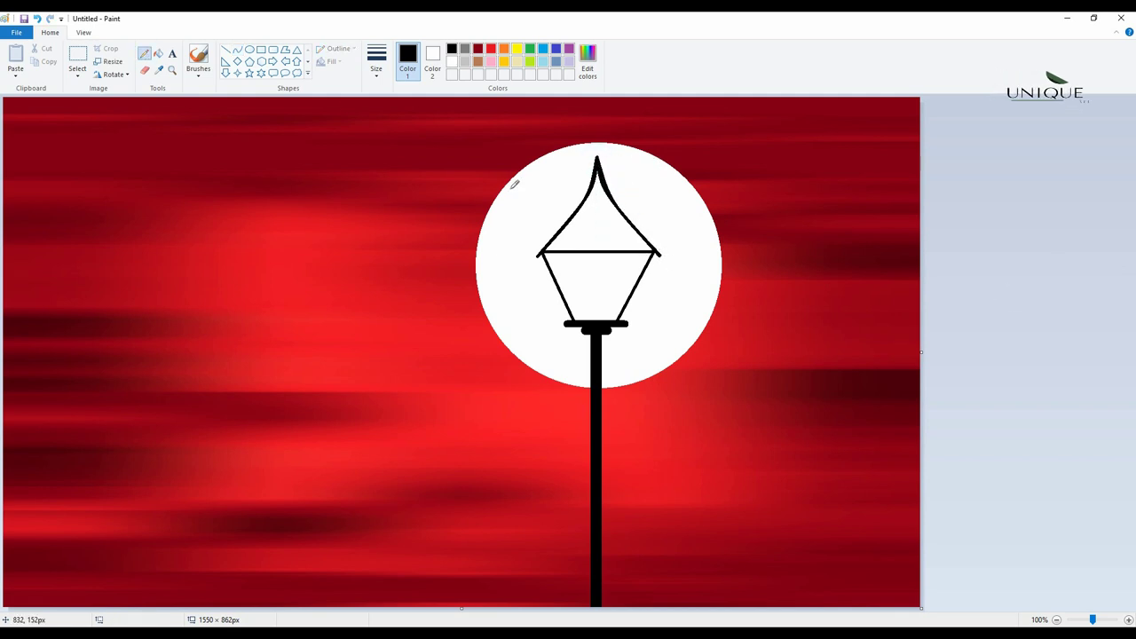
click(237, 49)
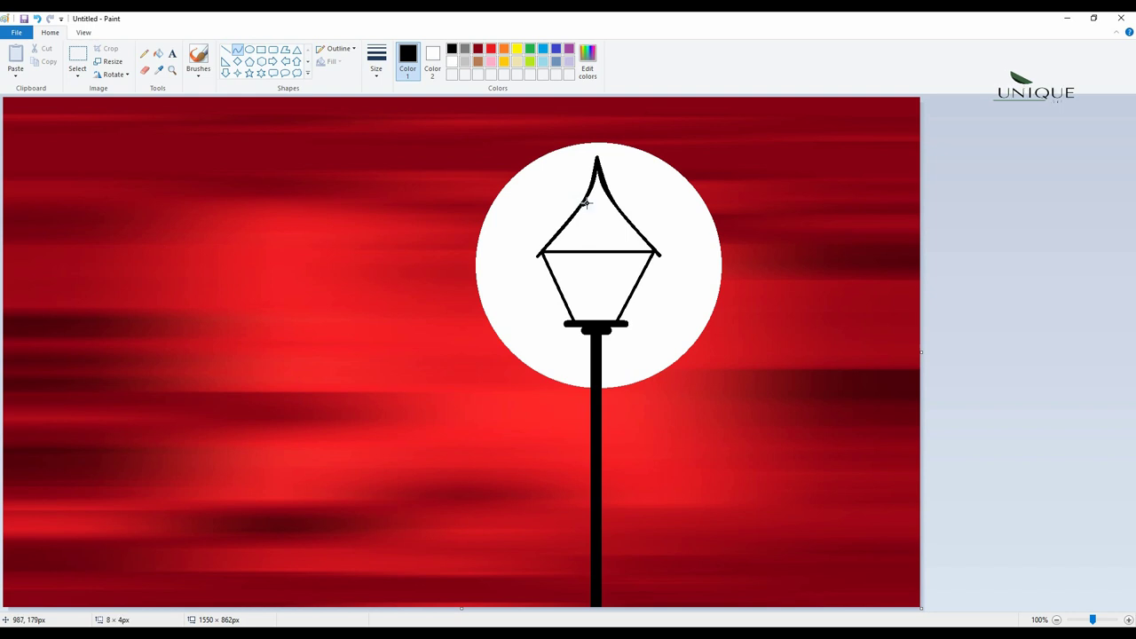
drag(586, 204, 610, 203)
click(651, 200)
click(1057, 273)
click(158, 53)
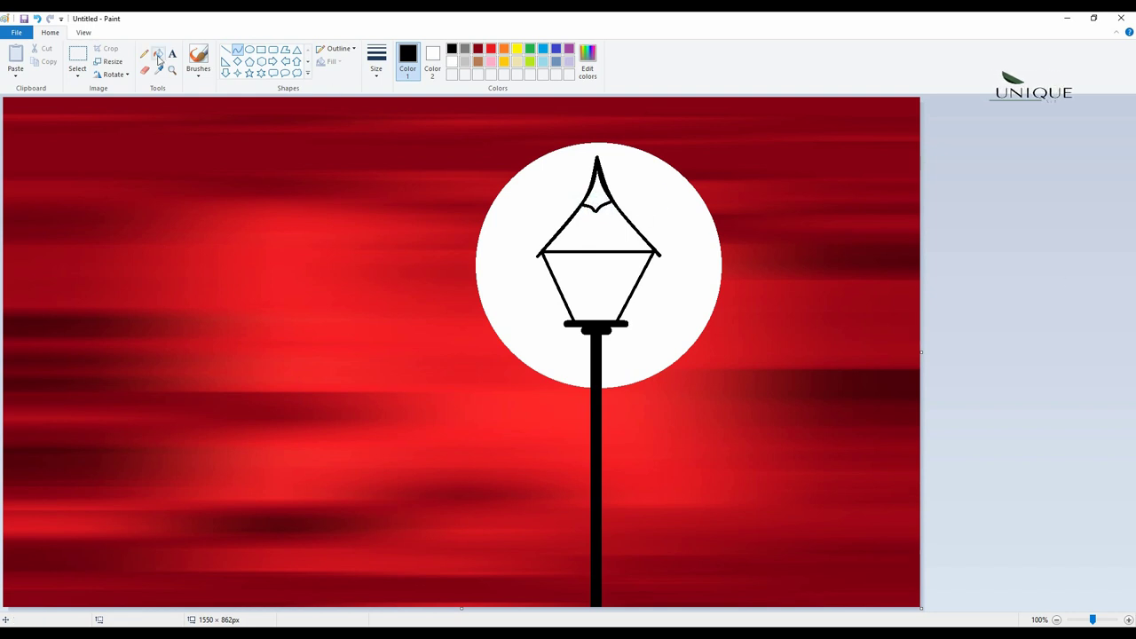
click(596, 188)
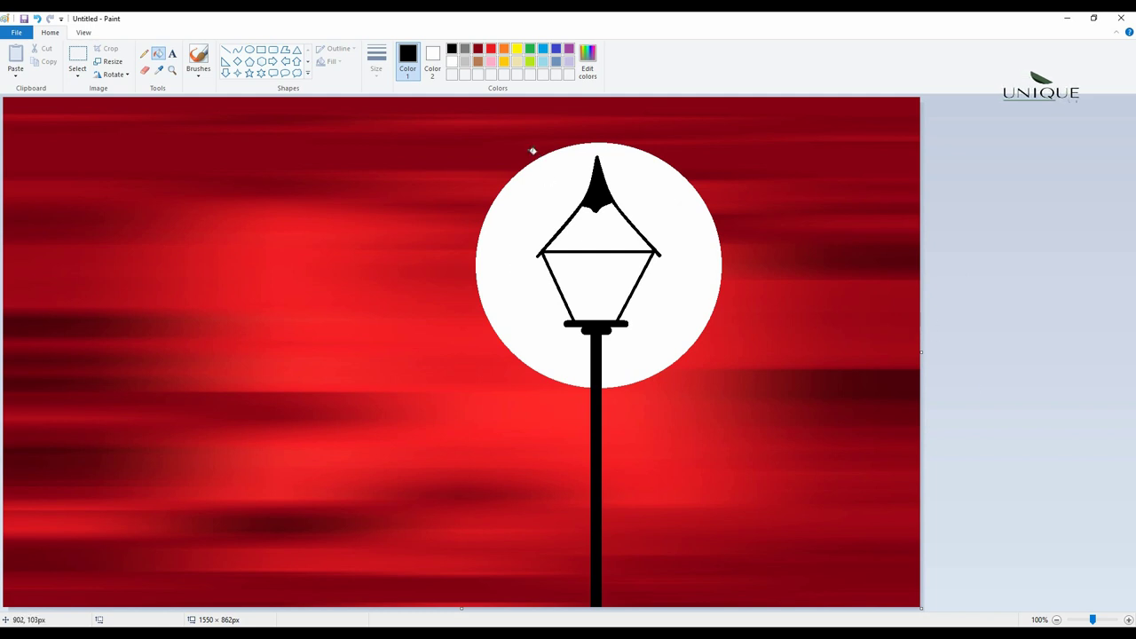
Fill the lower part of the roof with grey and the lantern body with yellow.
click(464, 49)
click(609, 234)
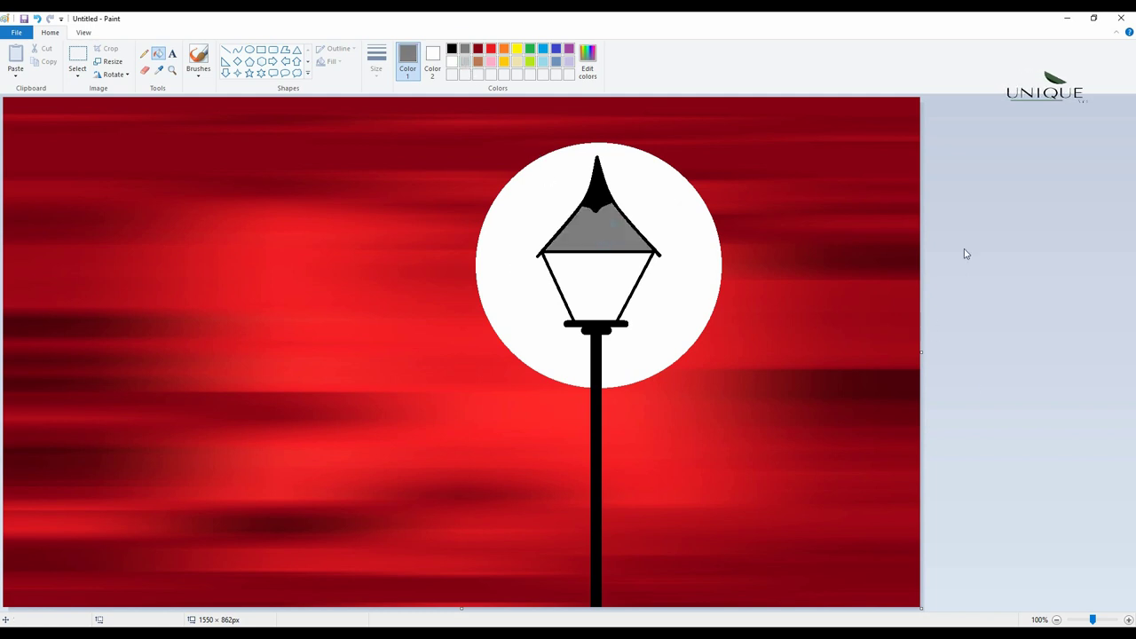
click(517, 48)
click(610, 280)
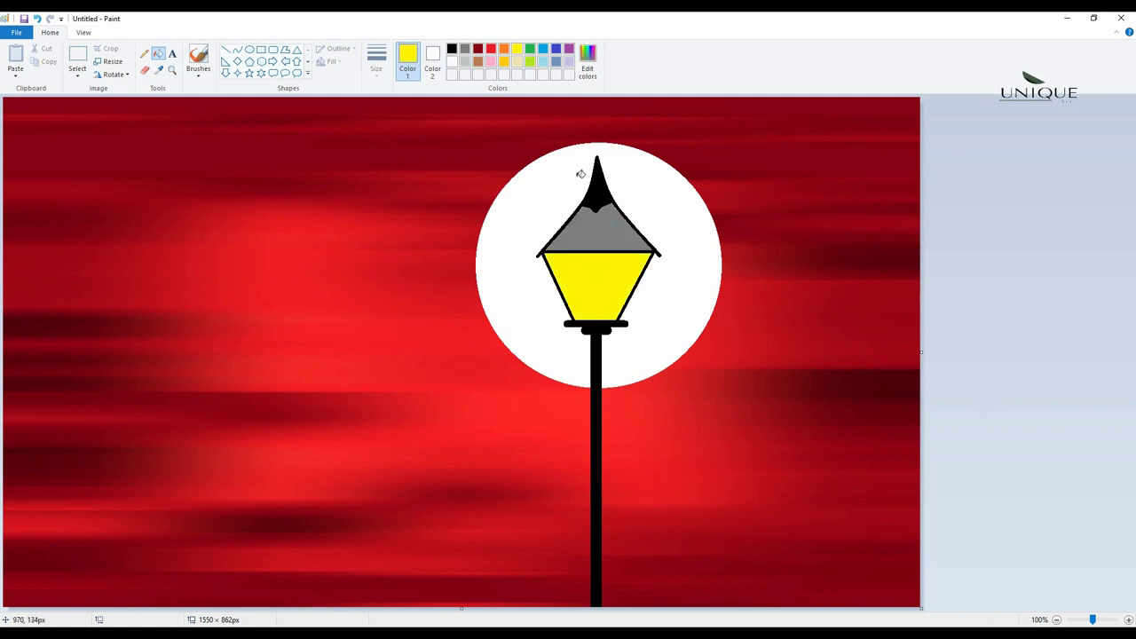
Reshape the left lower edge of the black roof tip with a small grey curve about 33 × 11 px.
click(465, 50)
click(226, 50)
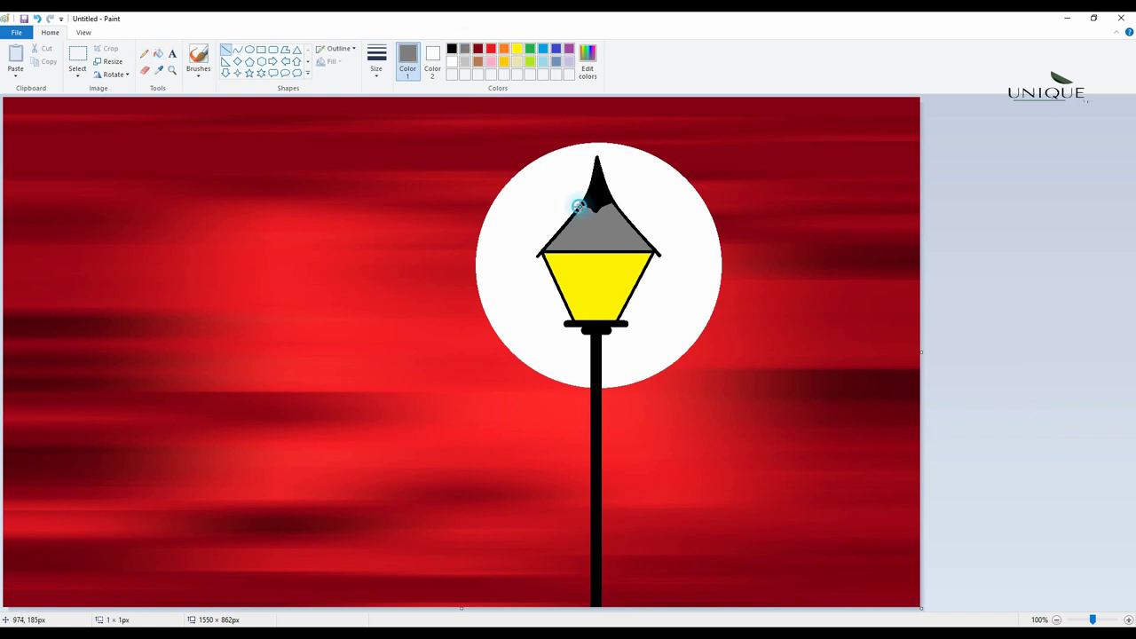
drag(579, 206, 600, 216)
key(ctrl+z)
click(239, 51)
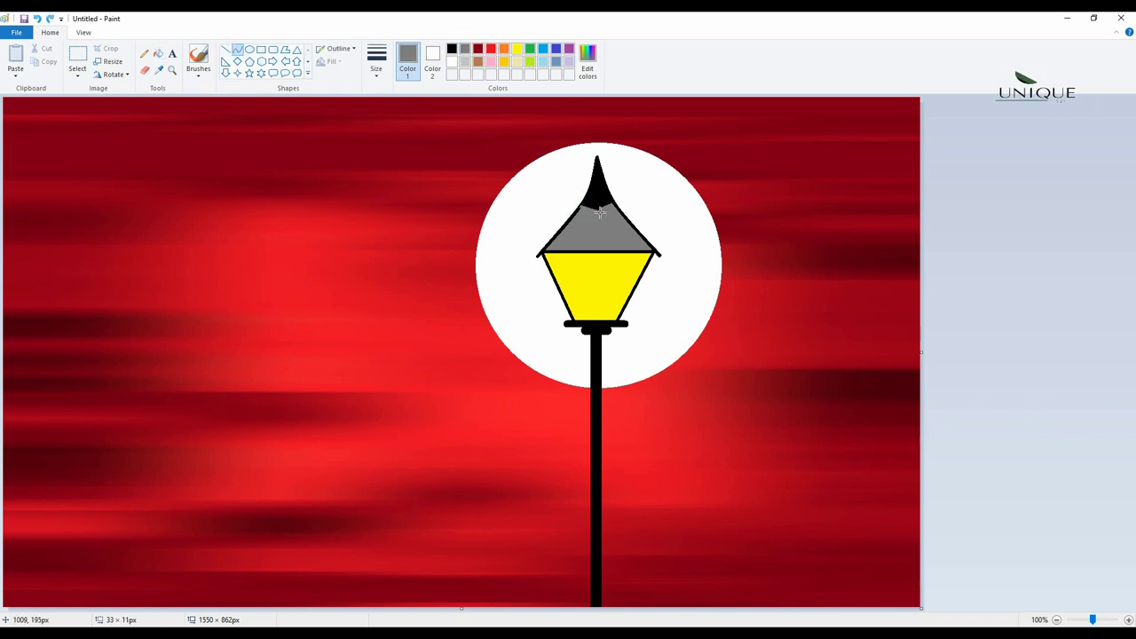
click(591, 210)
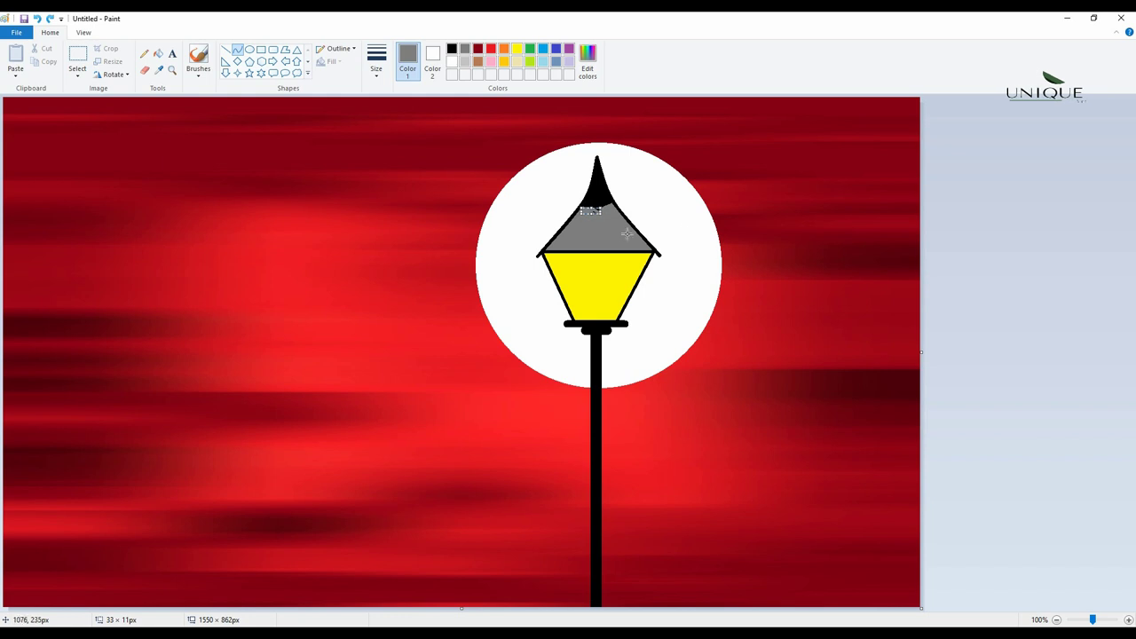
click(612, 234)
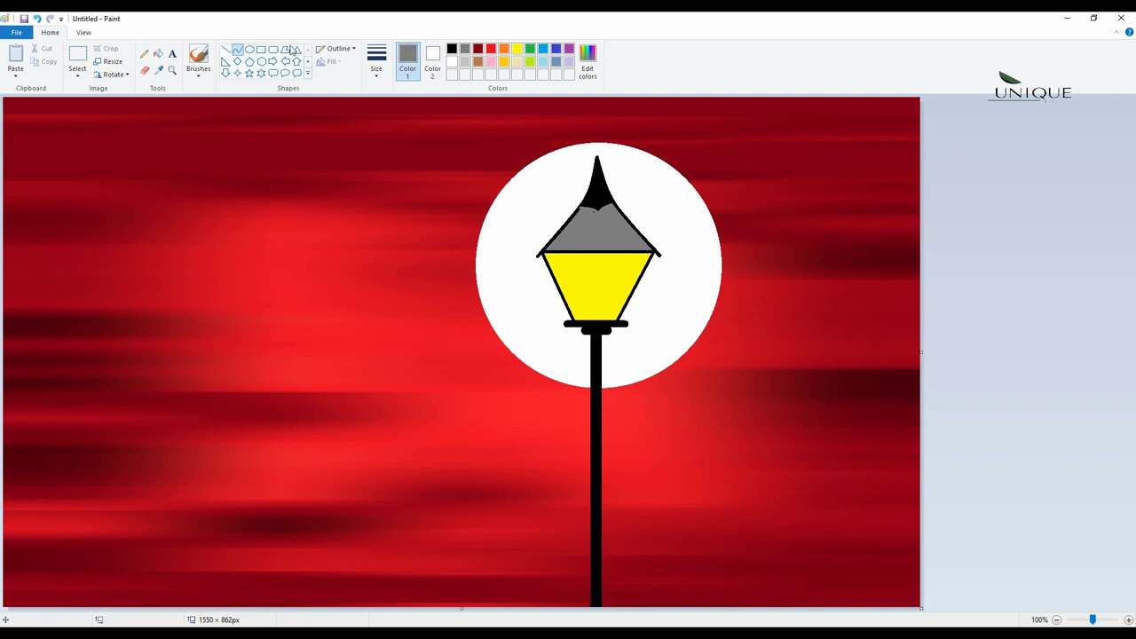
Draw a black vertical finial line, 42 px tall, on the peak of the lantern's roof.
click(225, 49)
drag(596, 140, 597, 165)
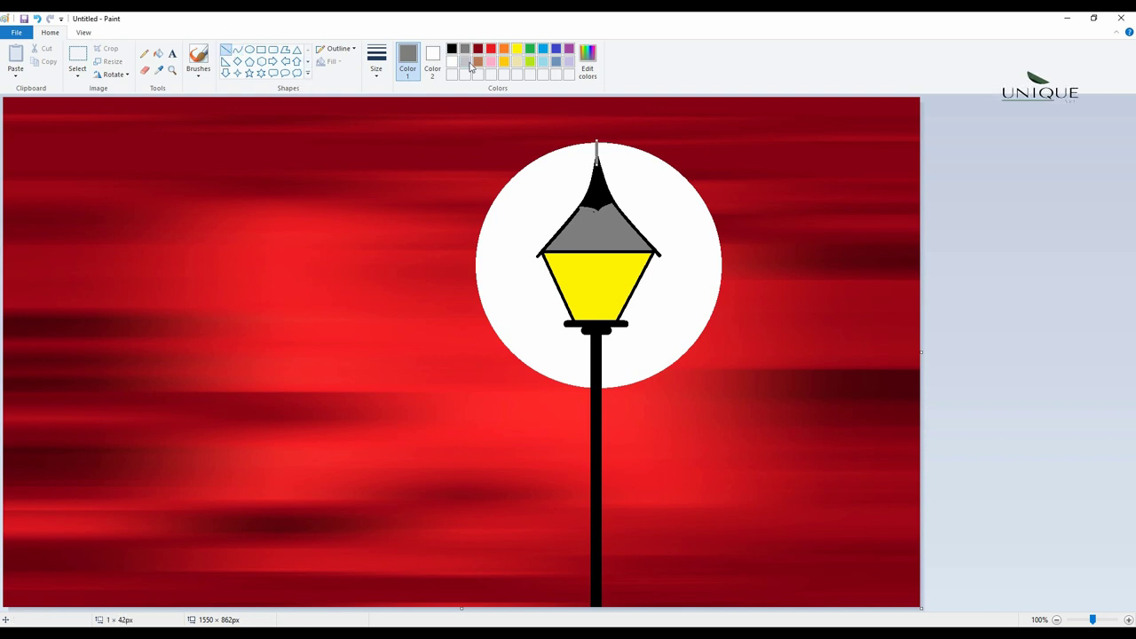
click(452, 49)
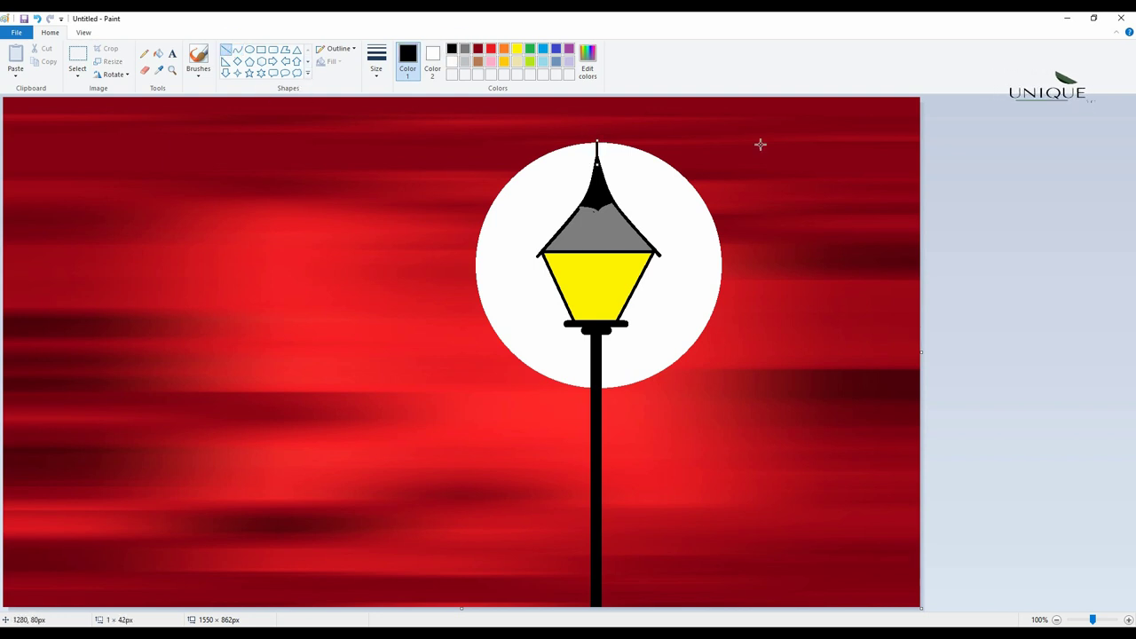
click(380, 346)
Trace the left roof edge with a black curve from the peak to the lantern's left corner, about 102 × 165 px.
drag(588, 197, 538, 256)
key(ctrl+z)
click(236, 50)
drag(596, 157, 538, 256)
key(ctrl+z)
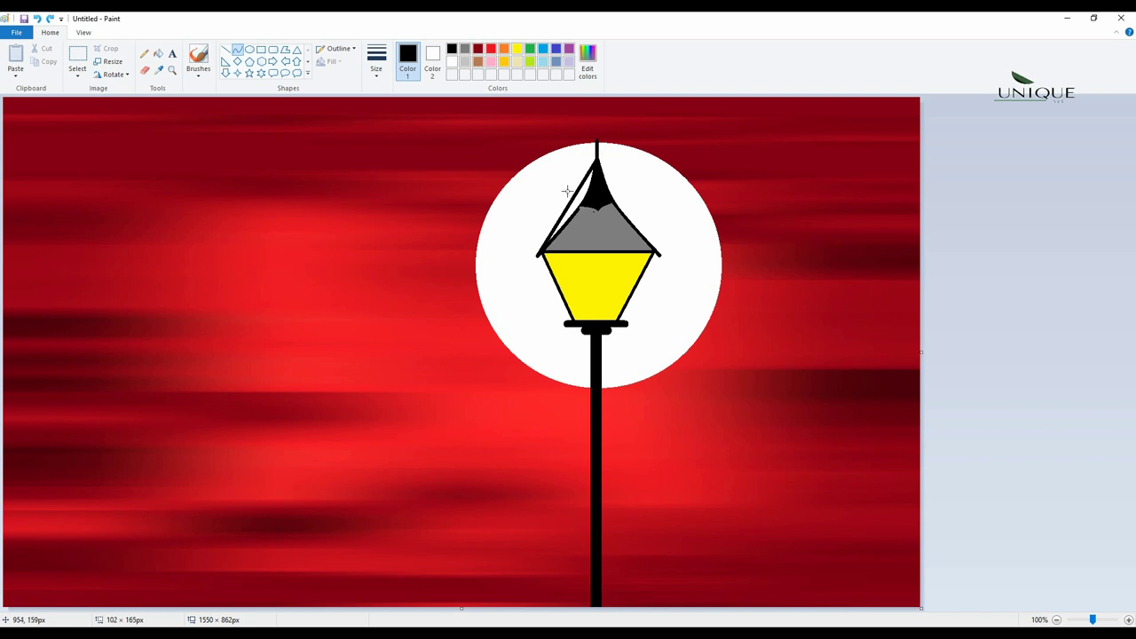
drag(568, 192, 584, 206)
click(584, 206)
click(808, 210)
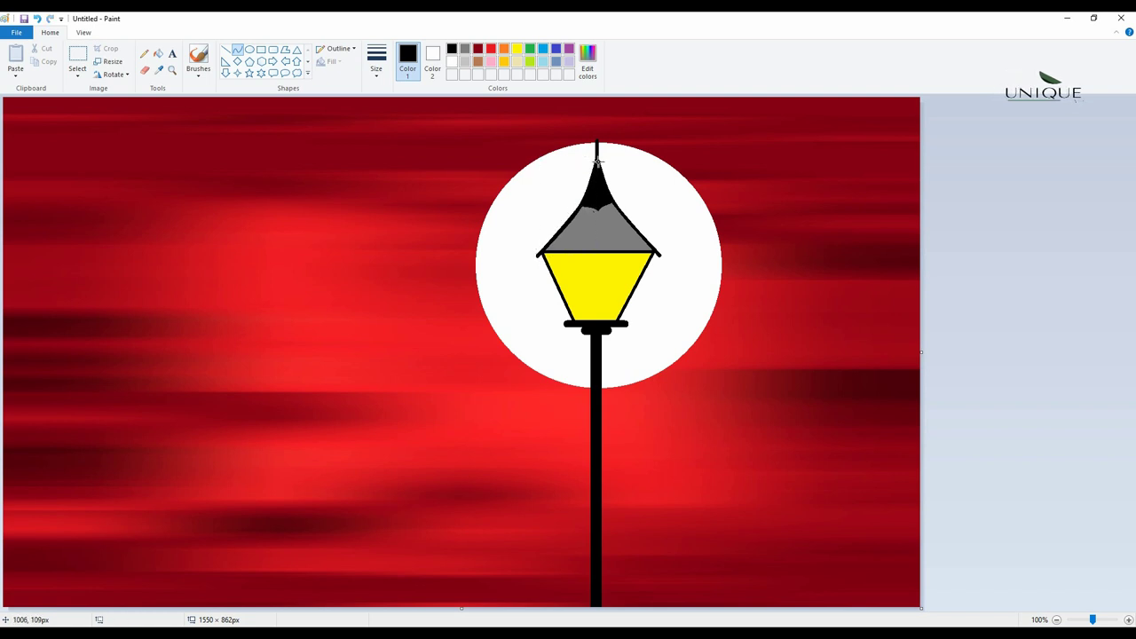
Trace the right roof edge with a matching black curve from the peak to the lantern's right corner.
drag(598, 162, 659, 254)
drag(623, 193, 614, 206)
click(614, 206)
click(967, 332)
Draw a custom dark grey vertical line, 68 px, down the roof's centre and a black horizontal line, 194 px, along its base.
click(587, 62)
click(503, 403)
click(226, 50)
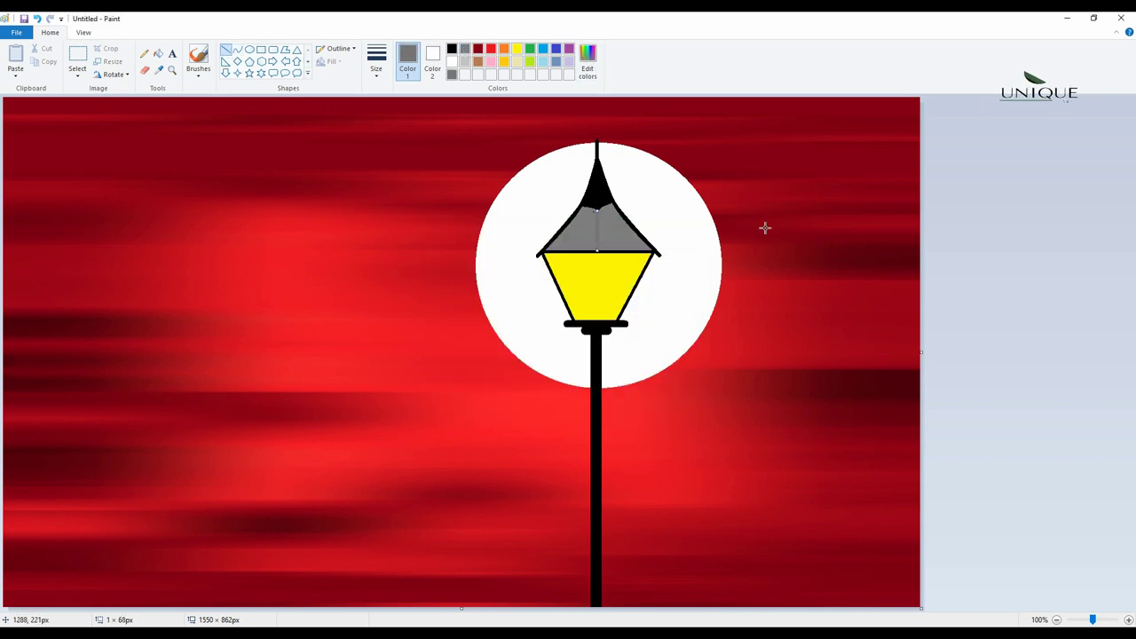
click(452, 48)
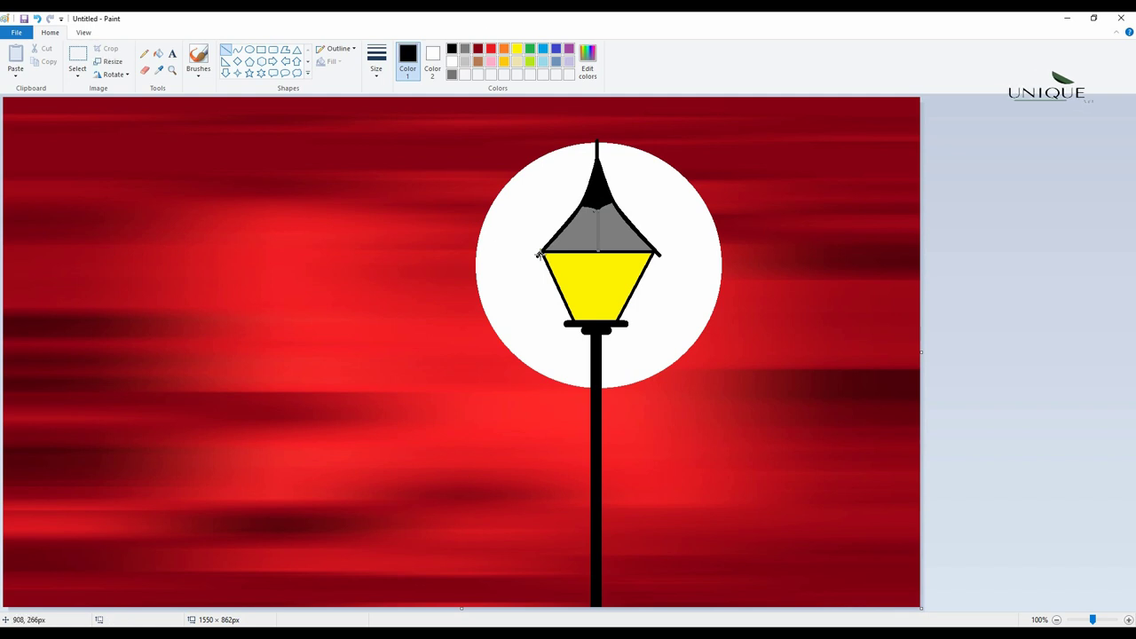
drag(539, 255, 654, 252)
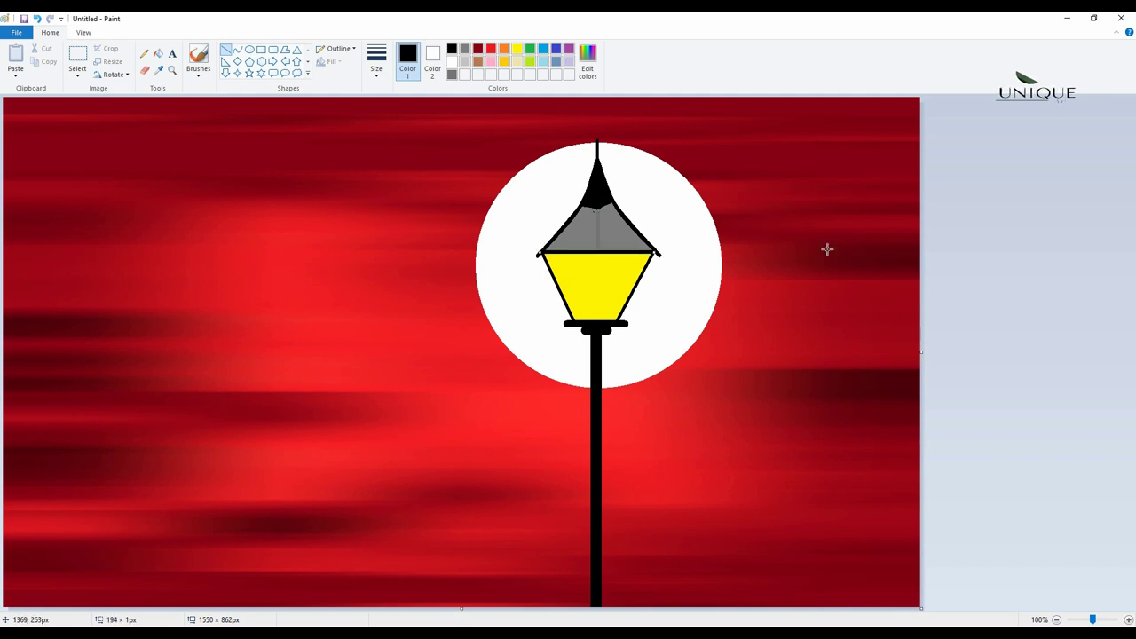
Draw a black tree trunk freehand from the canvas's lower edge, forking into a short right limb and a left limb reaching the canvas edge.
click(143, 53)
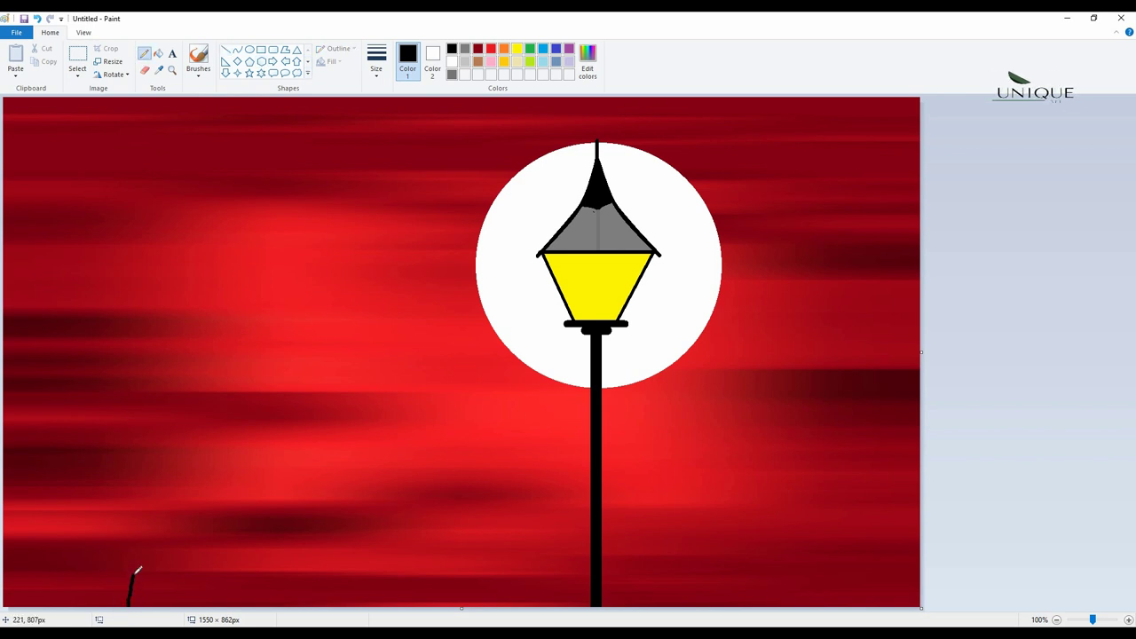
mouse_move(134, 573)
mouse_down()
mouse_move(129, 589)
mouse_move(164, 486)
mouse_move(229, 410)
mouse_move(303, 408)
mouse_up()
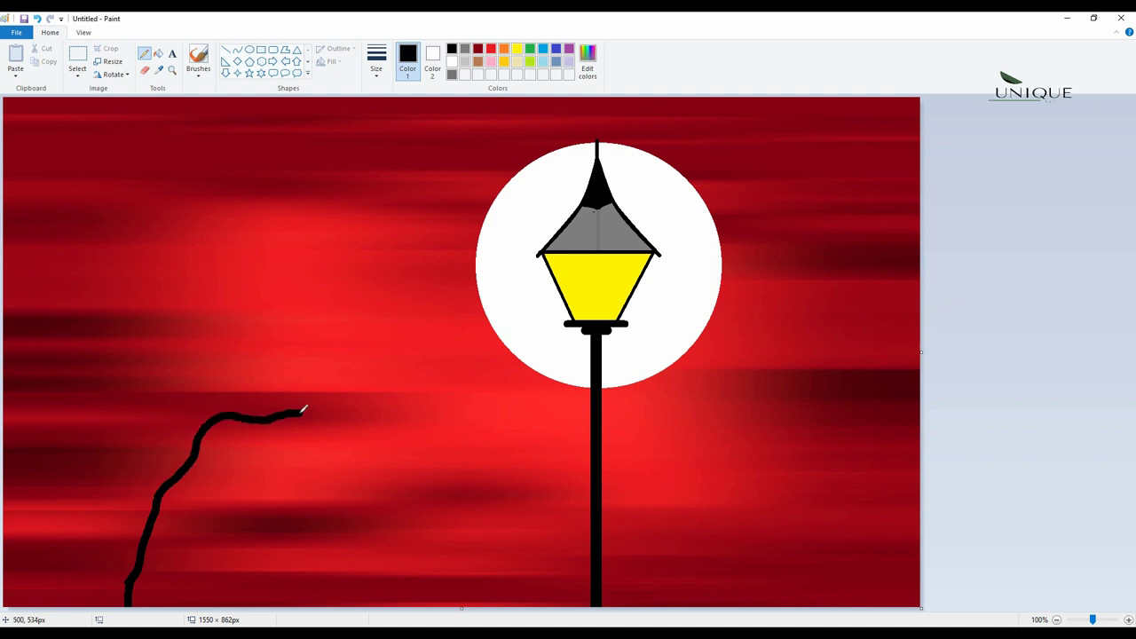
key(ctrl+z)
mouse_move(199, 394)
mouse_down()
mouse_move(139, 529)
mouse_move(133, 572)
mouse_move(139, 516)
mouse_move(129, 595)
mouse_move(138, 568)
mouse_up()
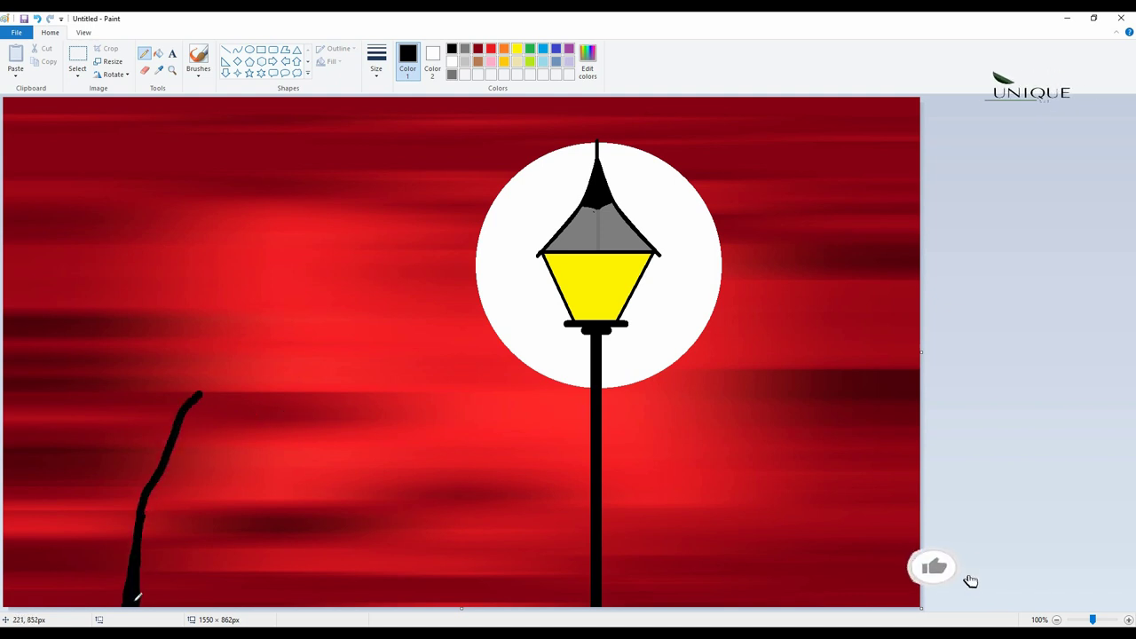
mouse_move(141, 499)
mouse_down()
mouse_move(120, 617)
mouse_move(136, 472)
mouse_move(88, 381)
mouse_move(5, 306)
mouse_up()
mouse_move(37, 343)
mouse_down()
mouse_move(107, 391)
mouse_move(145, 487)
mouse_up()
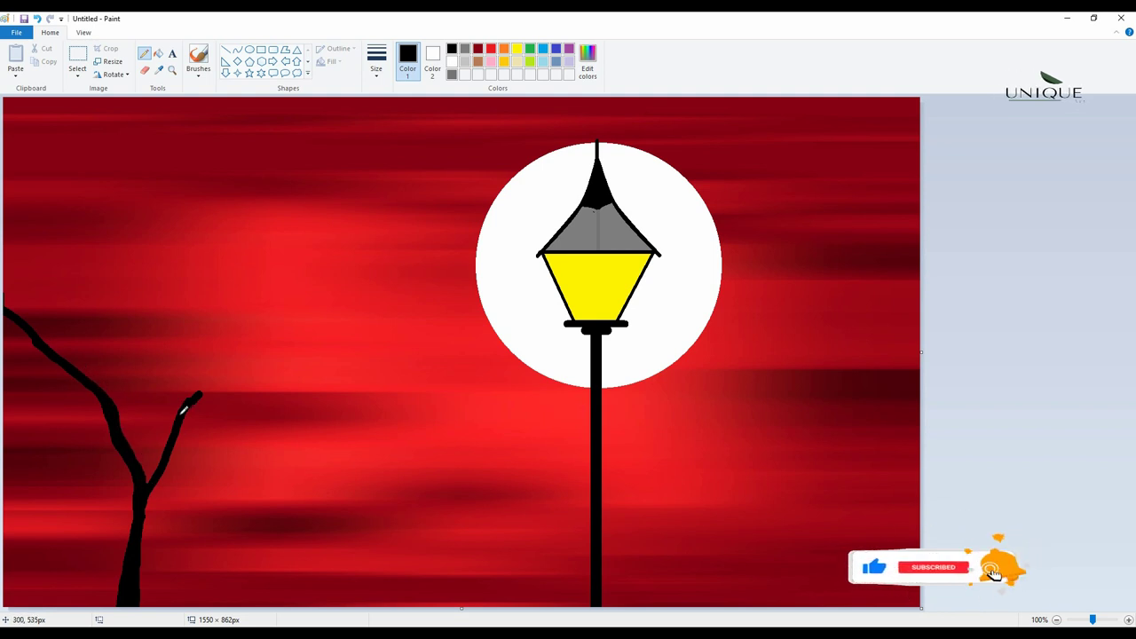
Thicken the trunk and the right limb in black, widening the trunk towards its base.
drag(180, 412, 142, 509)
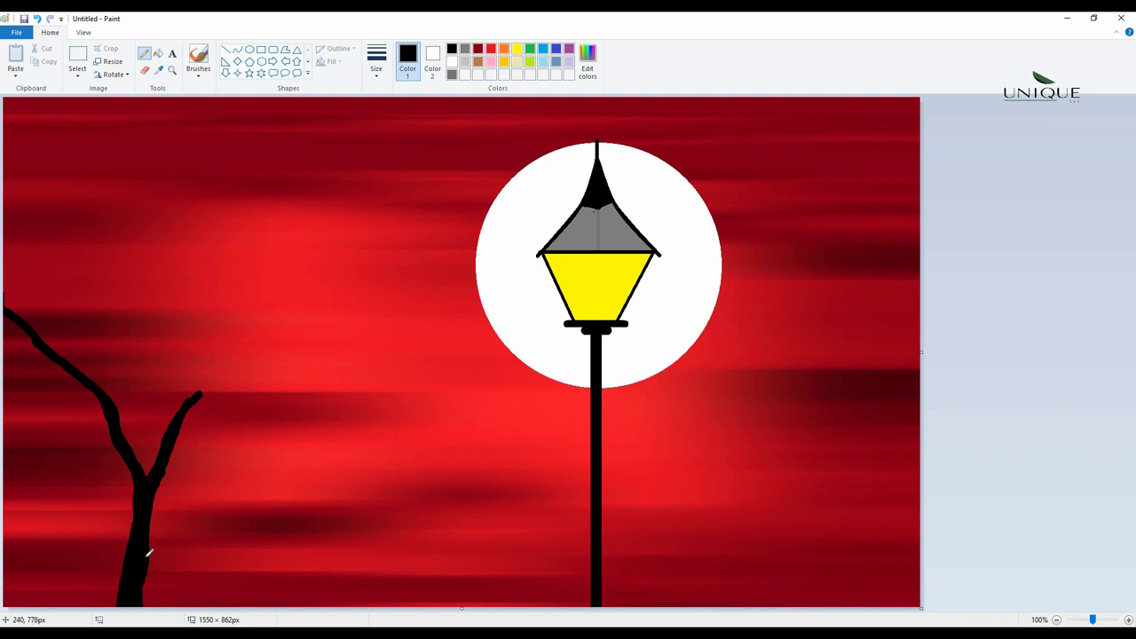
drag(204, 391, 192, 404)
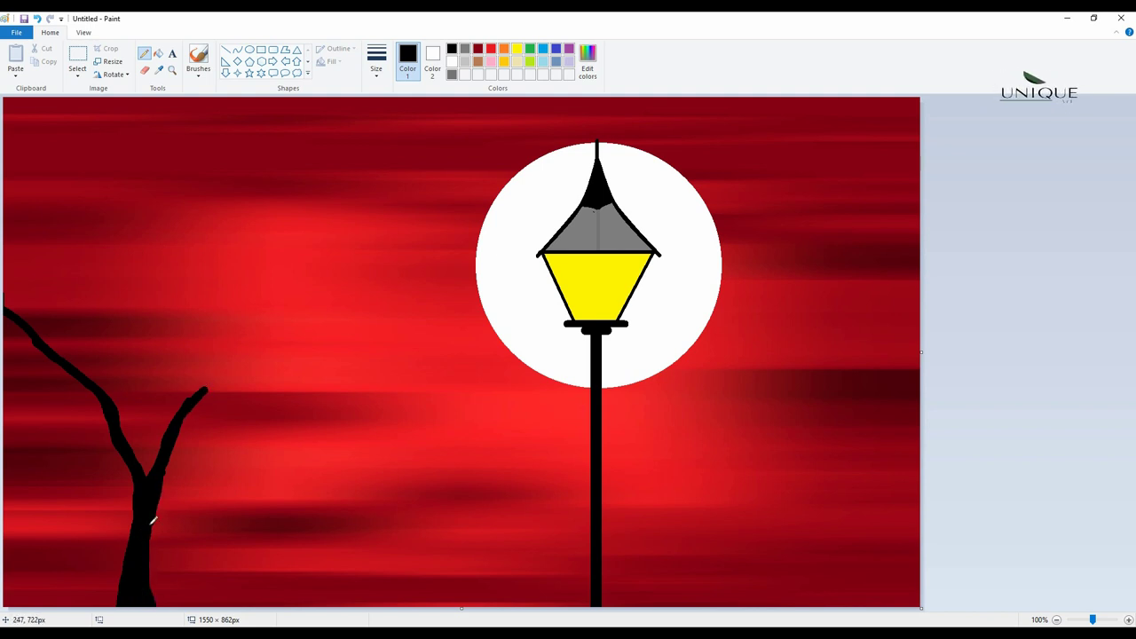
drag(154, 572, 154, 574)
key(ctrl+z)
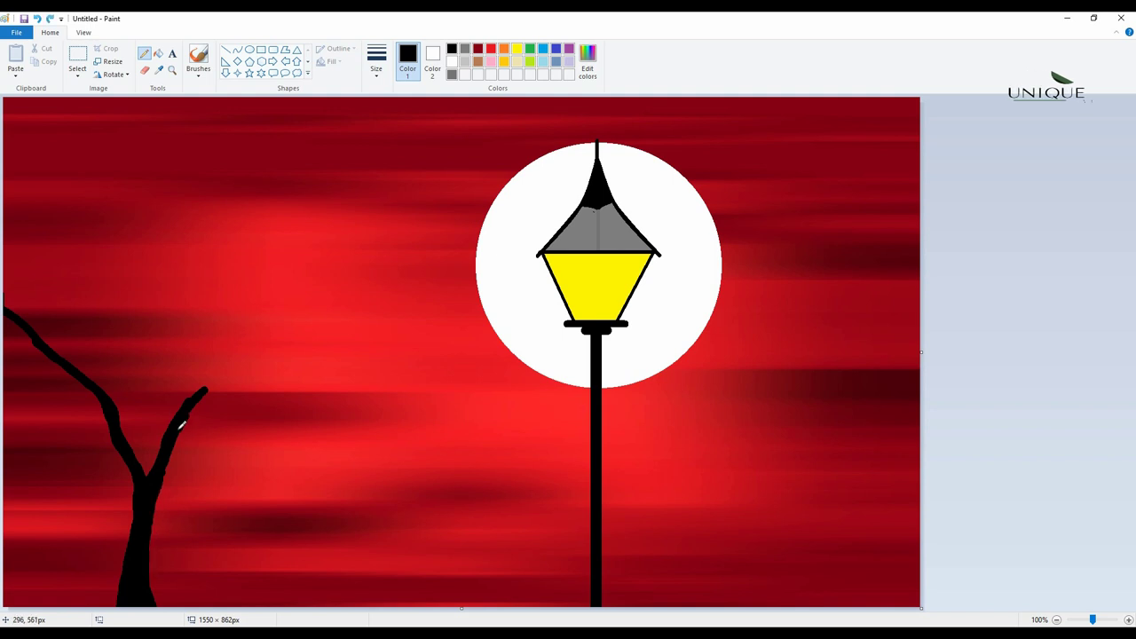
drag(180, 429, 154, 502)
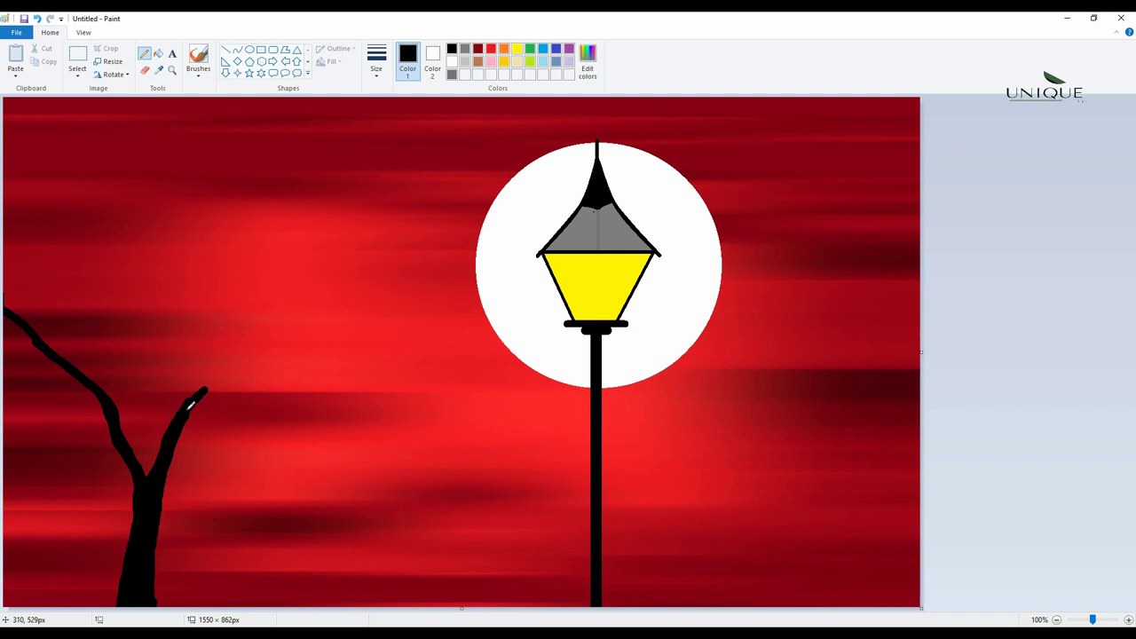
Extend the right limb into a wavy branch crossing the lamp post and moon, with two twigs, plus a tall branch to the canvas's upper edge.
mouse_move(209, 389)
mouse_down()
mouse_move(248, 367)
mouse_move(380, 408)
mouse_move(418, 396)
mouse_up()
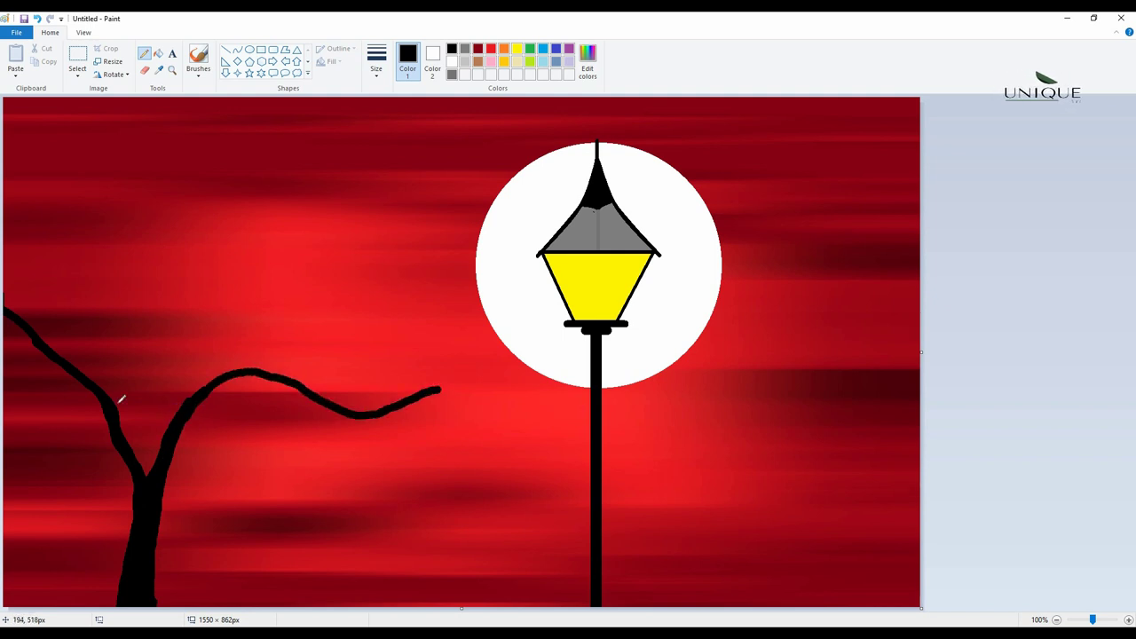
mouse_move(189, 401)
mouse_down()
mouse_move(209, 349)
mouse_move(198, 250)
mouse_move(232, 212)
mouse_move(358, 161)
mouse_move(426, 106)
mouse_up()
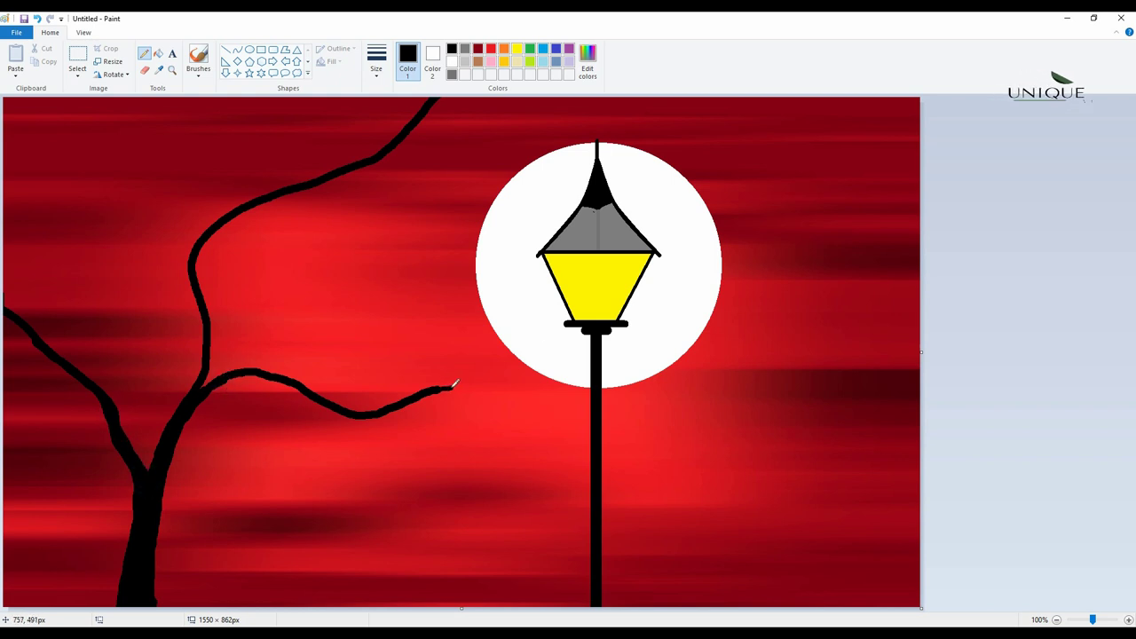
mouse_move(454, 384)
mouse_down()
mouse_move(499, 401)
mouse_move(568, 377)
mouse_move(748, 282)
mouse_up()
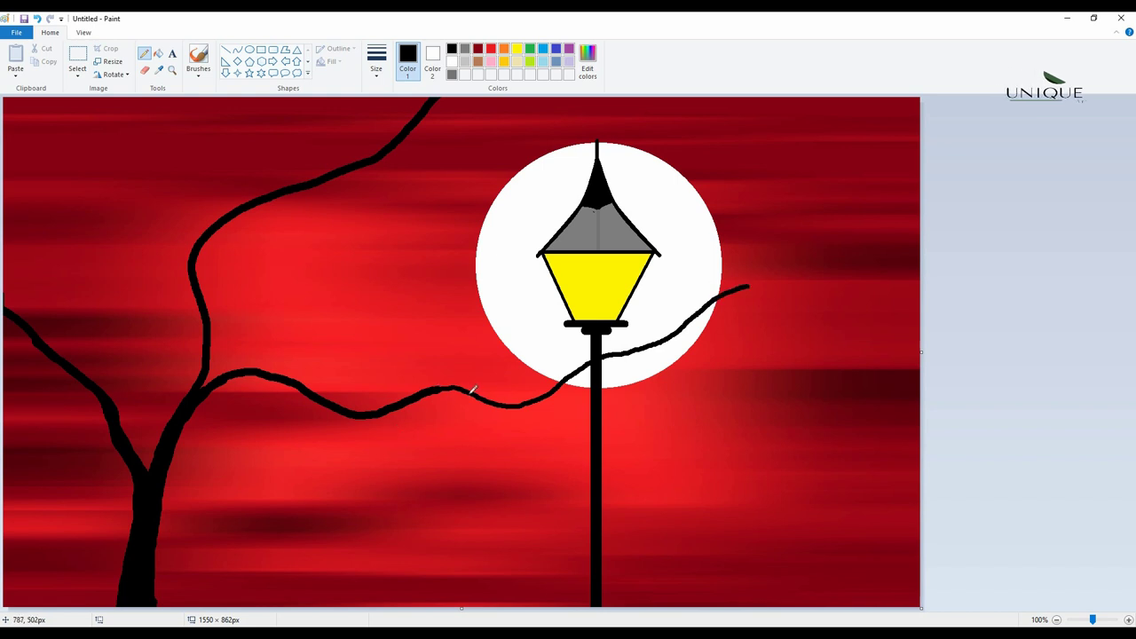
drag(490, 396, 550, 449)
drag(331, 389, 432, 327)
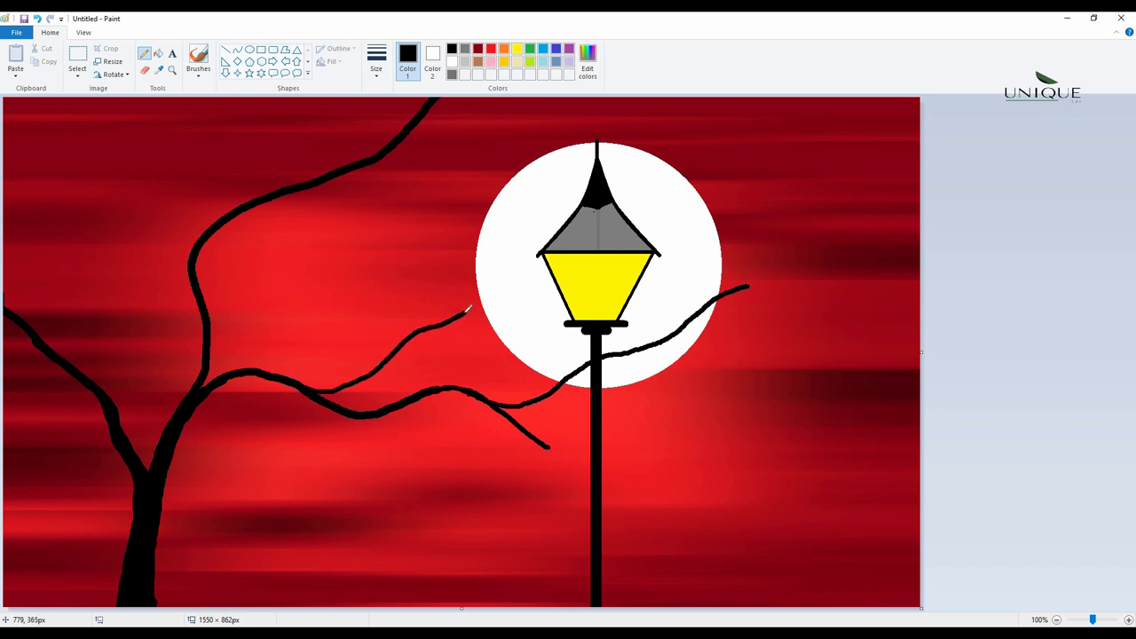
Add a side branch on the tall branch's left up to the canvas's upper edge, thicken its base and the stem below, and add two twigs.
mouse_move(190, 258)
mouse_down()
mouse_move(183, 187)
mouse_move(129, 96)
mouse_up()
drag(147, 147, 186, 184)
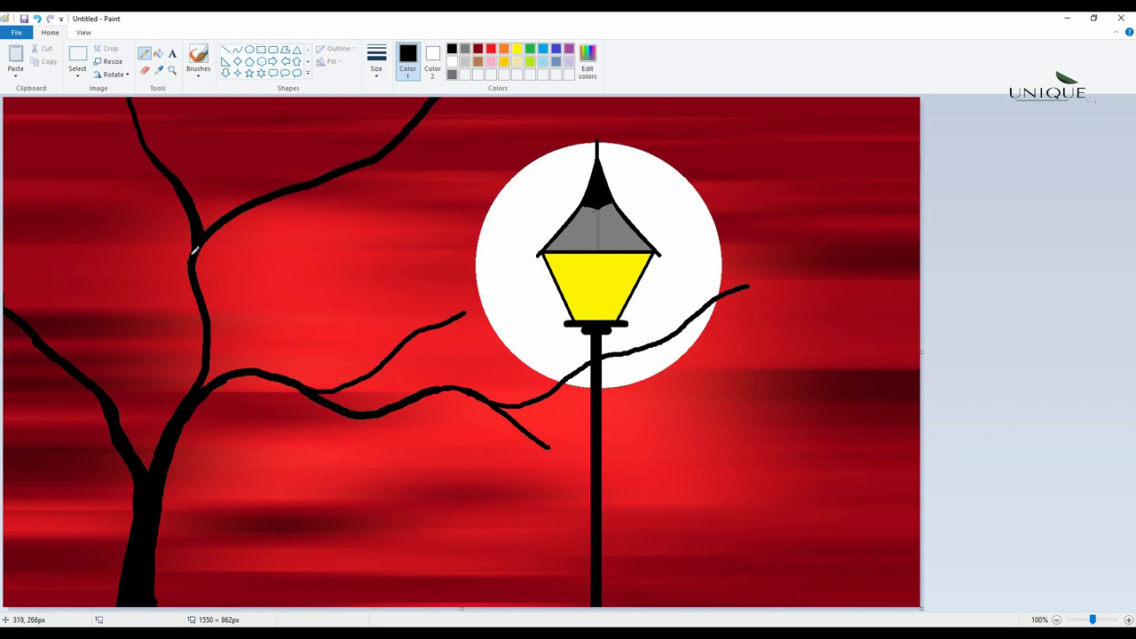
mouse_move(195, 252)
mouse_down()
mouse_move(207, 331)
mouse_move(194, 384)
mouse_up()
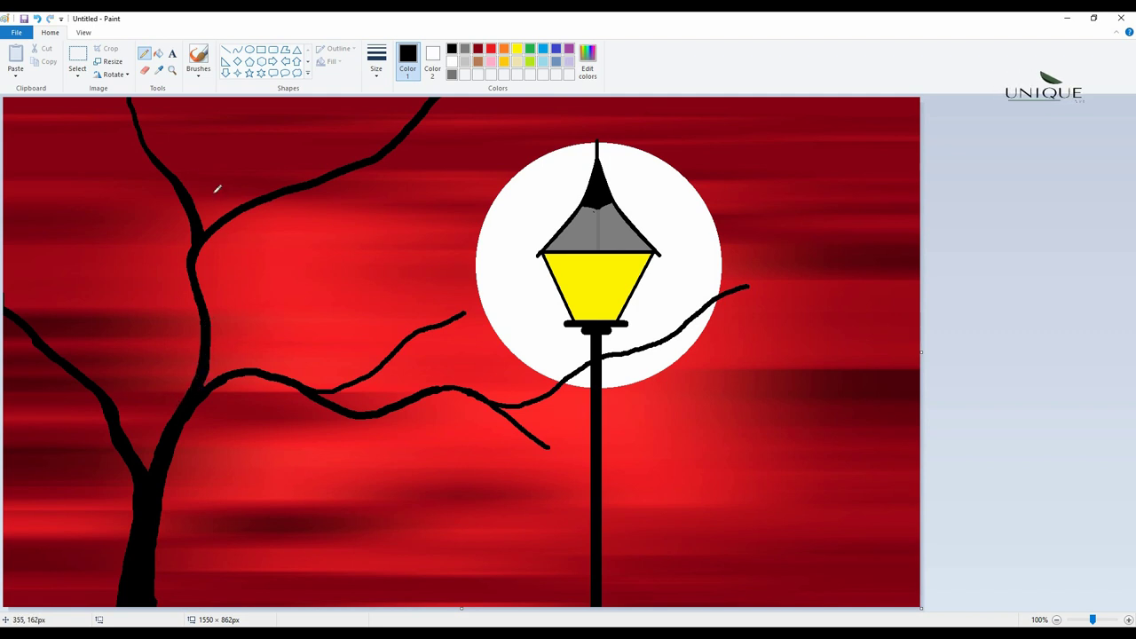
drag(184, 186, 175, 85)
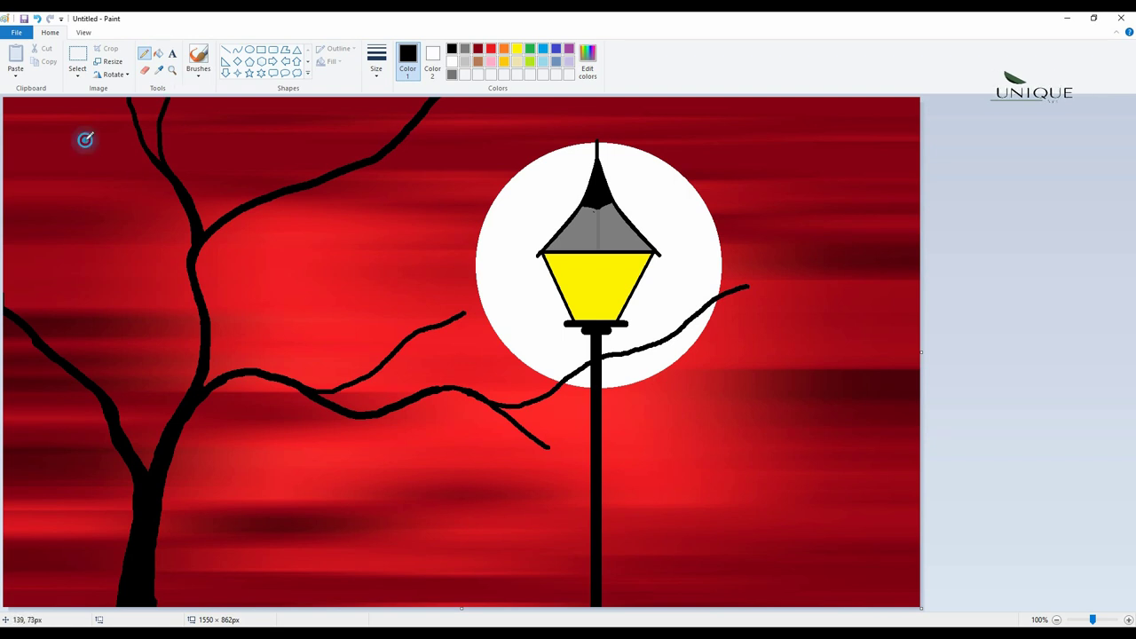
drag(83, 138, 158, 174)
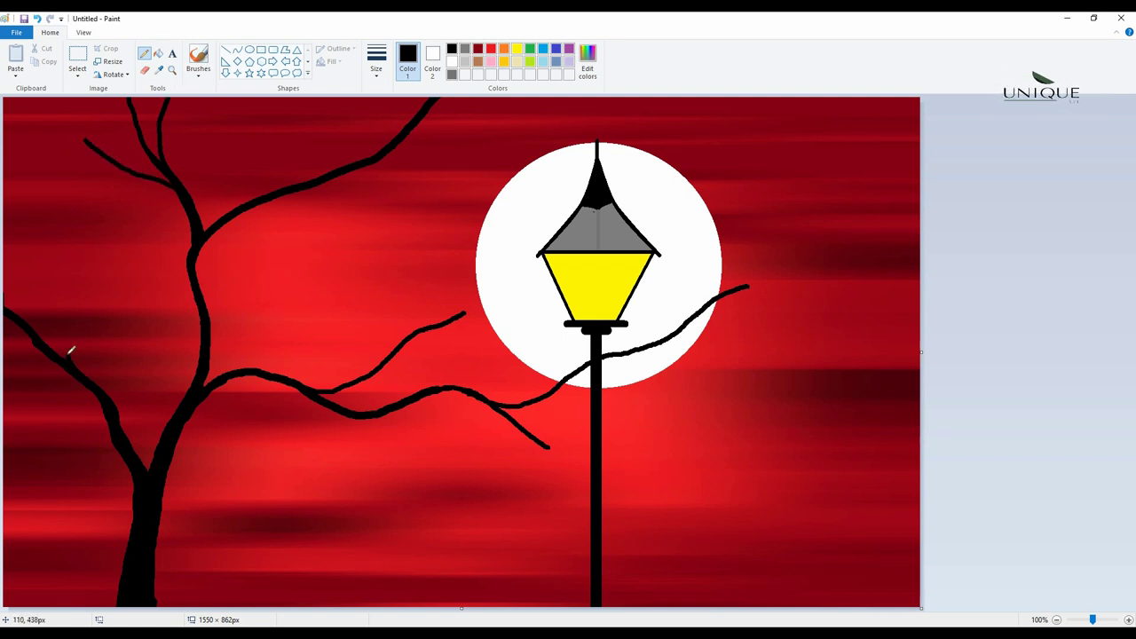
Fill out the tree's left side with a forked upward branch on the left limb and three smaller curved twigs near the trunk.
mouse_move(71, 351)
mouse_down()
mouse_move(65, 257)
mouse_move(7, 104)
mouse_up()
mouse_move(45, 212)
mouse_down()
mouse_move(51, 140)
mouse_move(71, 278)
mouse_move(42, 204)
mouse_move(72, 258)
mouse_move(79, 358)
mouse_up()
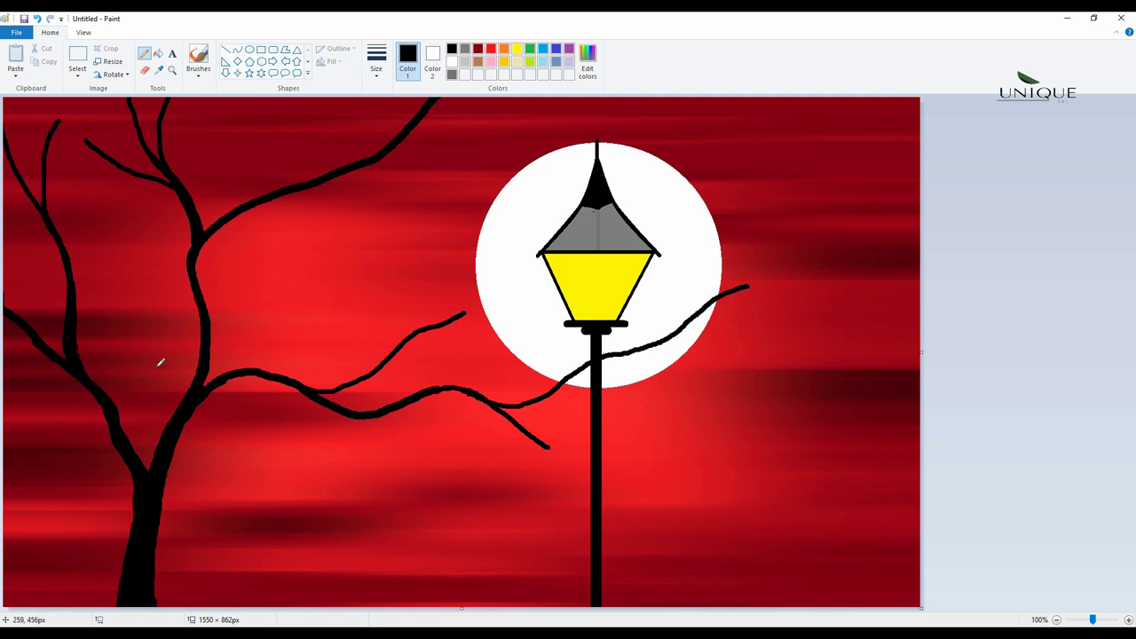
mouse_move(87, 249)
mouse_down()
mouse_move(148, 301)
mouse_move(173, 414)
mouse_up()
mouse_move(93, 318)
mouse_down()
mouse_move(145, 347)
mouse_move(174, 398)
mouse_up()
drag(18, 397, 114, 469)
key(ctrl+z)
mouse_move(20, 379)
mouse_down()
mouse_move(55, 427)
mouse_move(120, 452)
mouse_up()
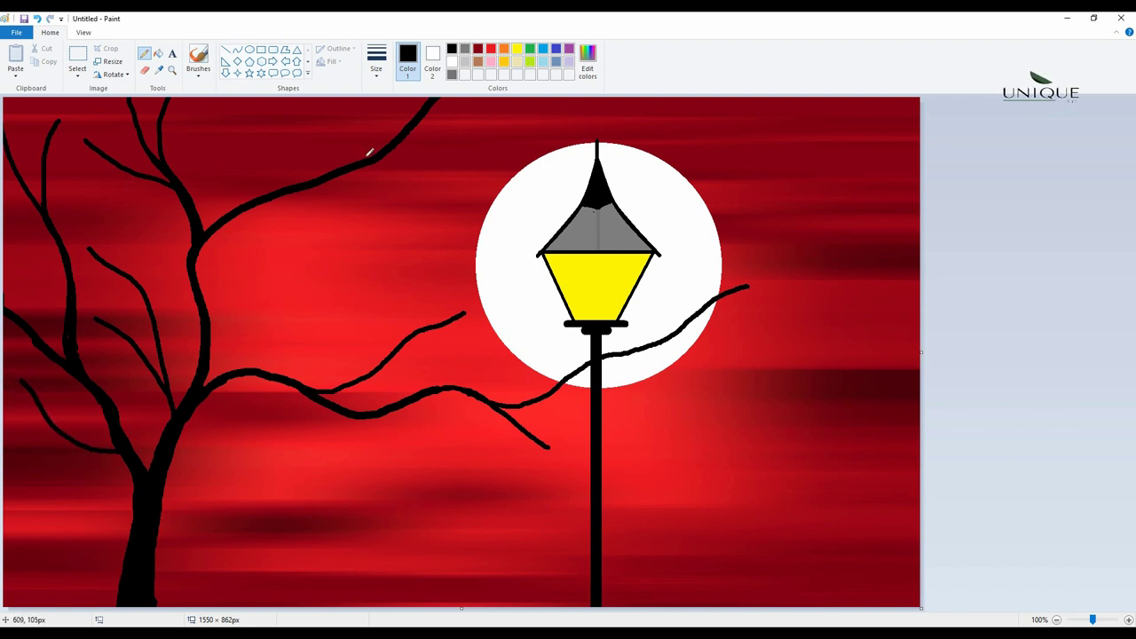
Add two forked black twigs to the upper right branch, one reaching the lamp's tip and one hanging below mid-branch.
drag(414, 135, 555, 99)
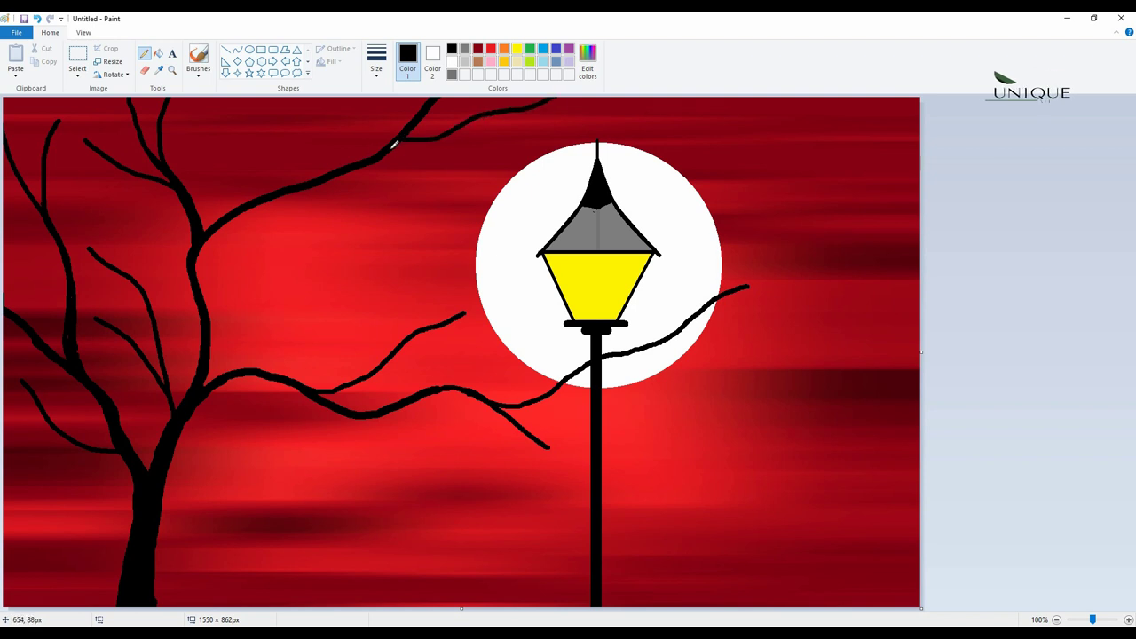
drag(476, 114, 594, 131)
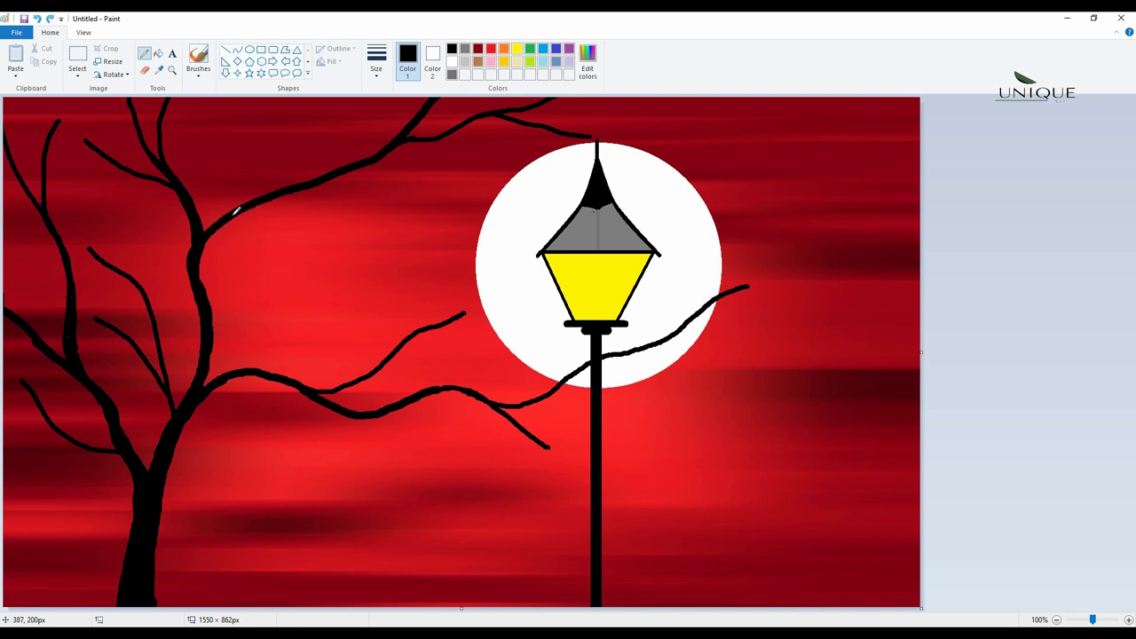
mouse_move(238, 207)
mouse_down()
mouse_move(289, 204)
mouse_move(367, 226)
mouse_move(453, 209)
mouse_up()
drag(336, 221, 401, 263)
Add a forked upward twig near the start of the long wavy branch and a short vertical twig on its upper offshoot.
drag(304, 263, 242, 368)
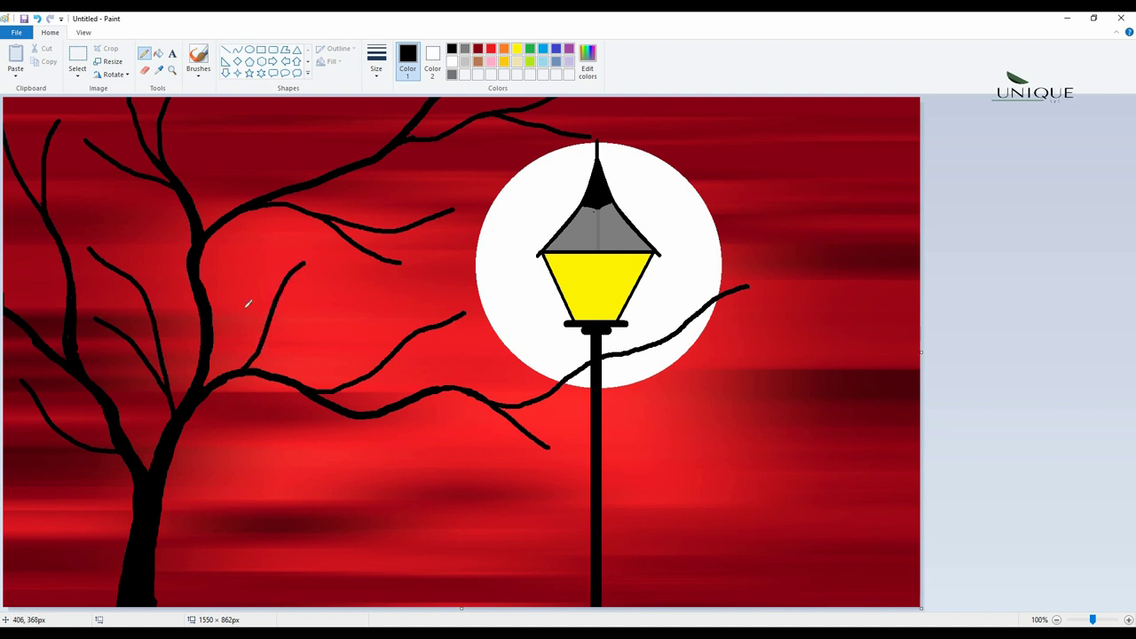
drag(323, 300, 259, 348)
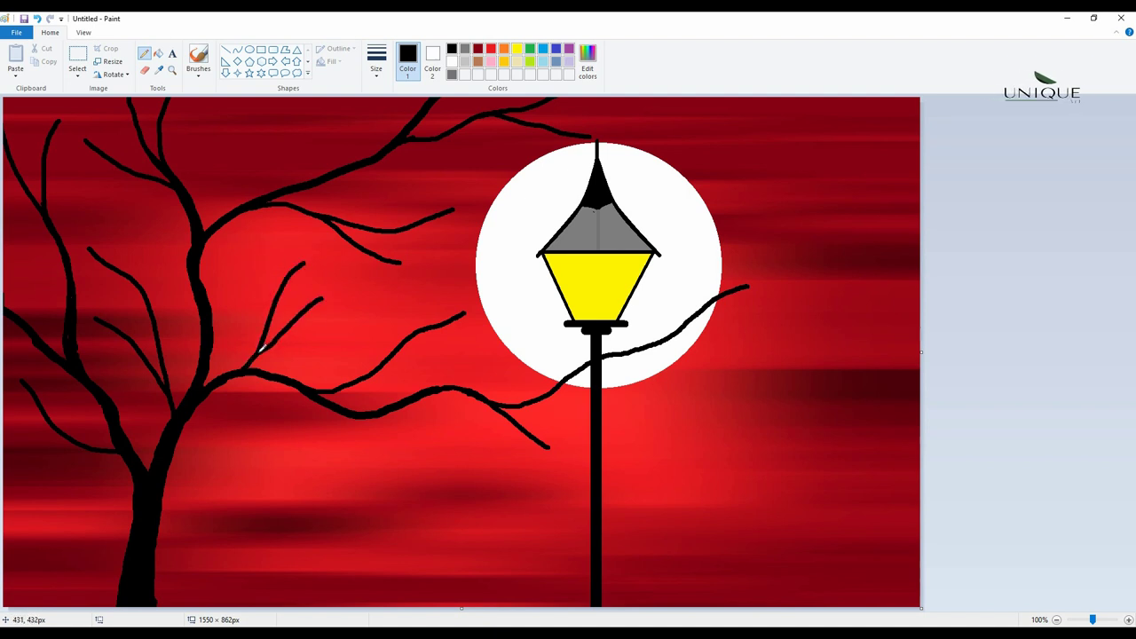
drag(384, 313, 379, 369)
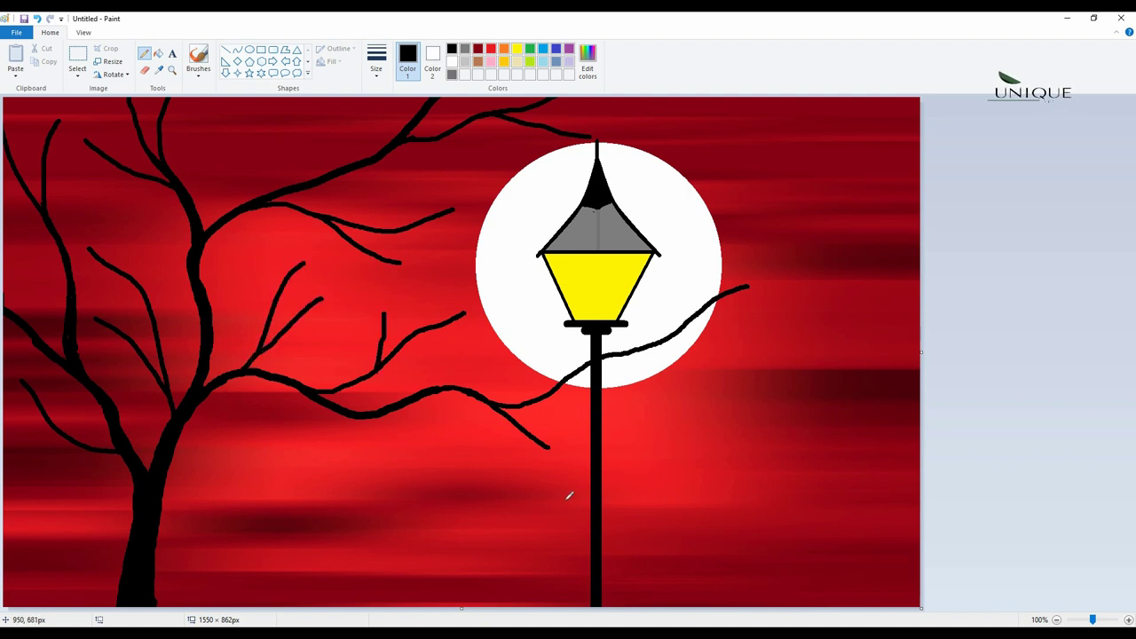
Add black pointed leaves to the long wavy branch's lower twig and upper offshoot, plus a new two-leaf twig at the moon's lower-left edge.
mouse_move(545, 447)
mouse_down()
mouse_move(566, 454)
mouse_move(561, 427)
mouse_move(540, 435)
mouse_move(538, 454)
mouse_up()
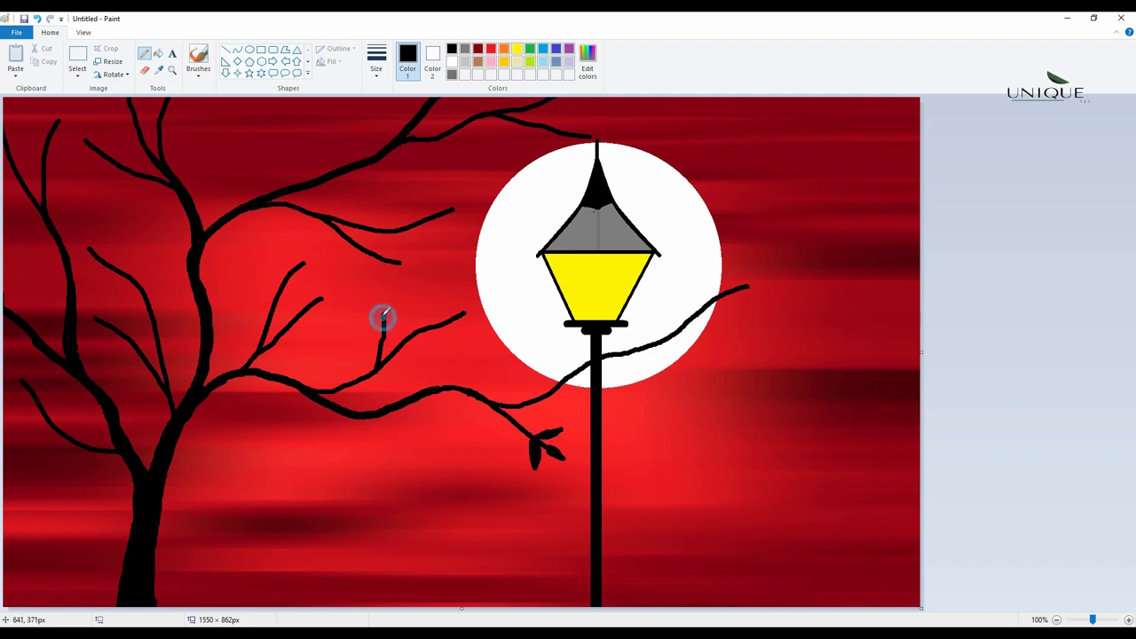
mouse_move(381, 317)
mouse_down()
mouse_move(387, 287)
mouse_move(390, 330)
mouse_move(356, 315)
mouse_move(372, 326)
mouse_up()
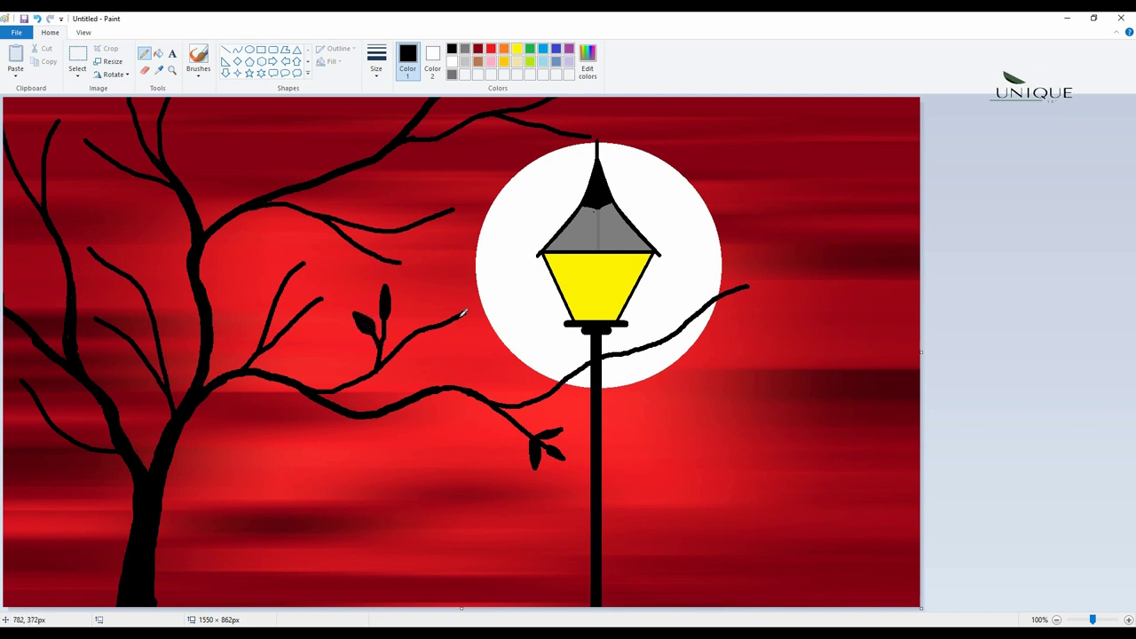
mouse_move(462, 313)
mouse_down()
mouse_move(519, 299)
mouse_move(468, 317)
mouse_move(497, 325)
mouse_move(482, 315)
mouse_up()
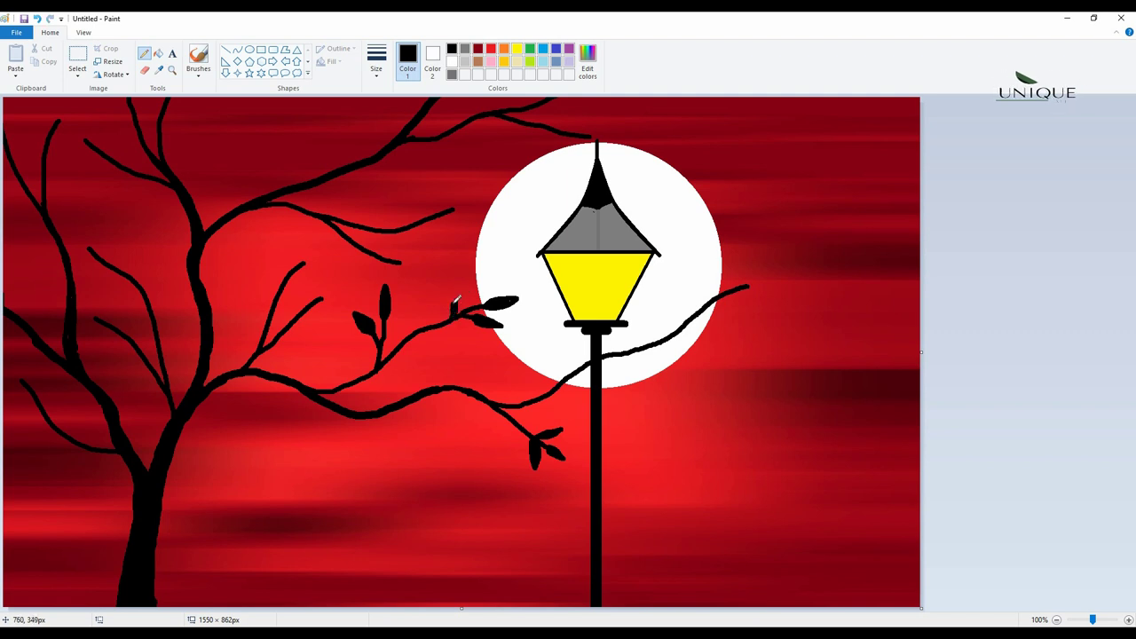
mouse_move(453, 316)
mouse_down()
mouse_move(449, 273)
mouse_move(455, 293)
mouse_up()
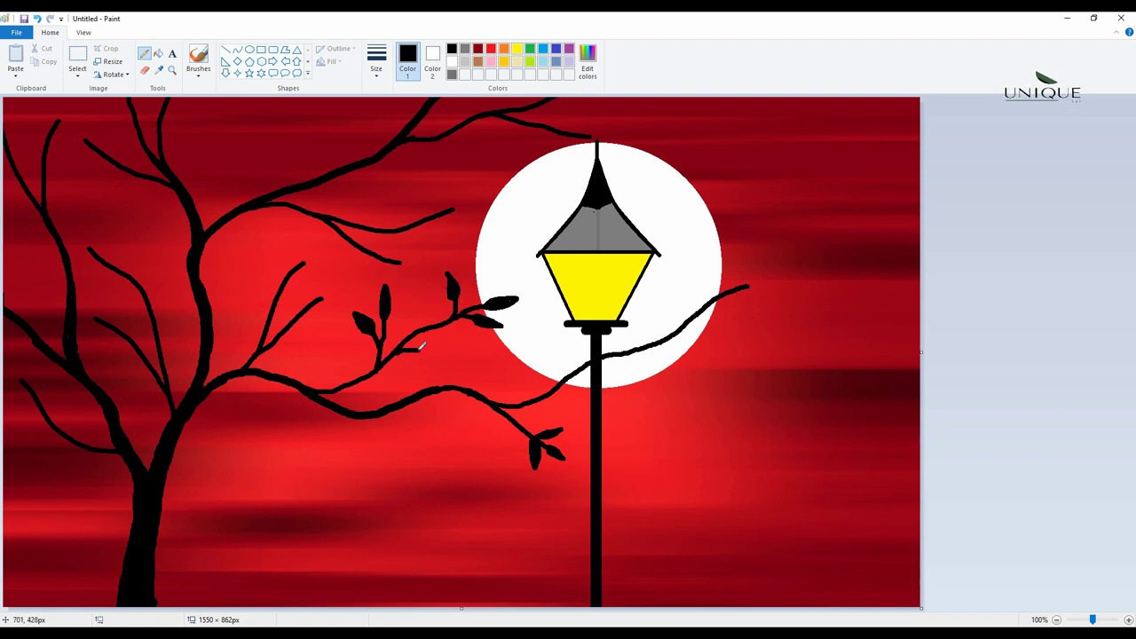
mouse_move(417, 344)
mouse_down()
mouse_move(463, 381)
mouse_move(498, 347)
mouse_up()
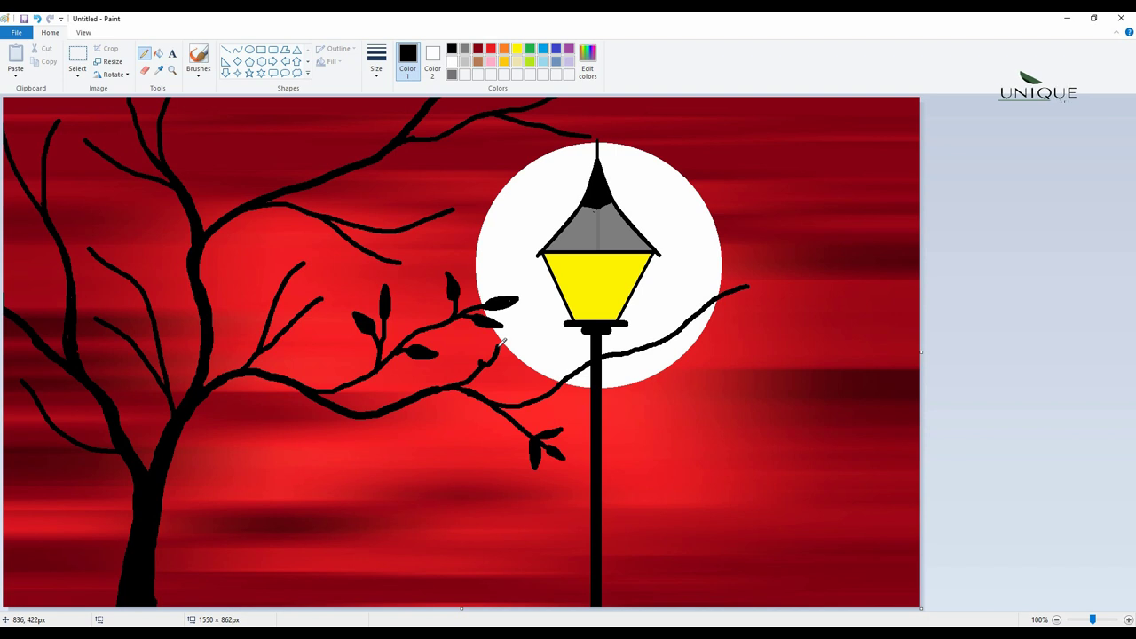
drag(502, 340, 466, 370)
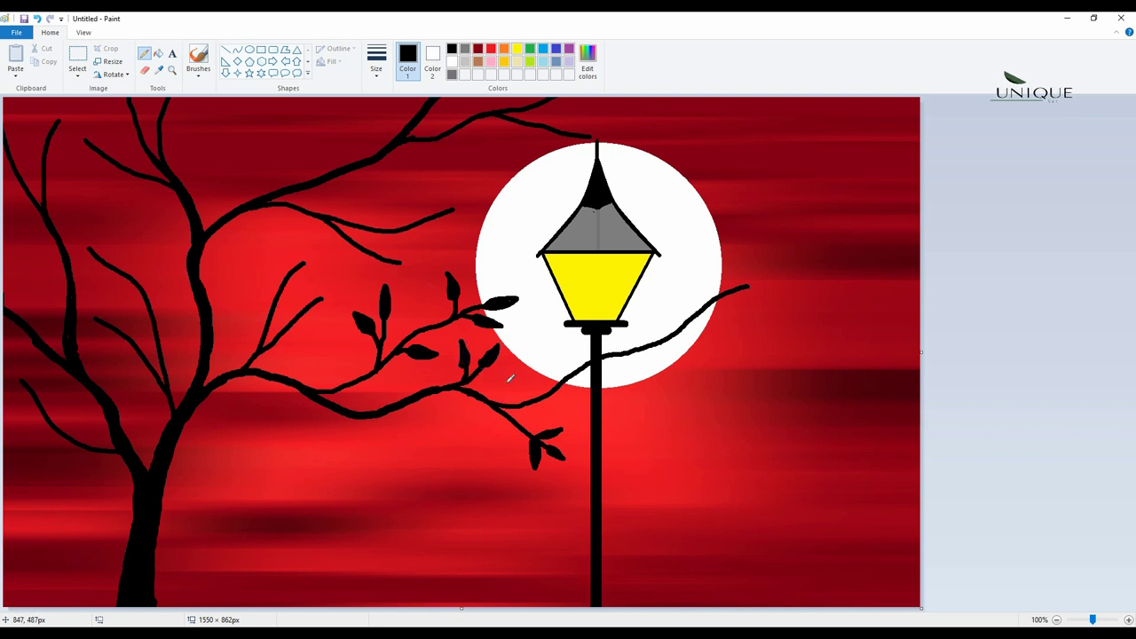
Extend the long branch's tip beyond the moon's right edge and add leaf clusters at the tip and on both sides of the branch.
mouse_move(657, 340)
mouse_down()
mouse_move(734, 347)
mouse_move(674, 337)
mouse_move(706, 331)
mouse_move(713, 317)
mouse_move(696, 362)
mouse_up()
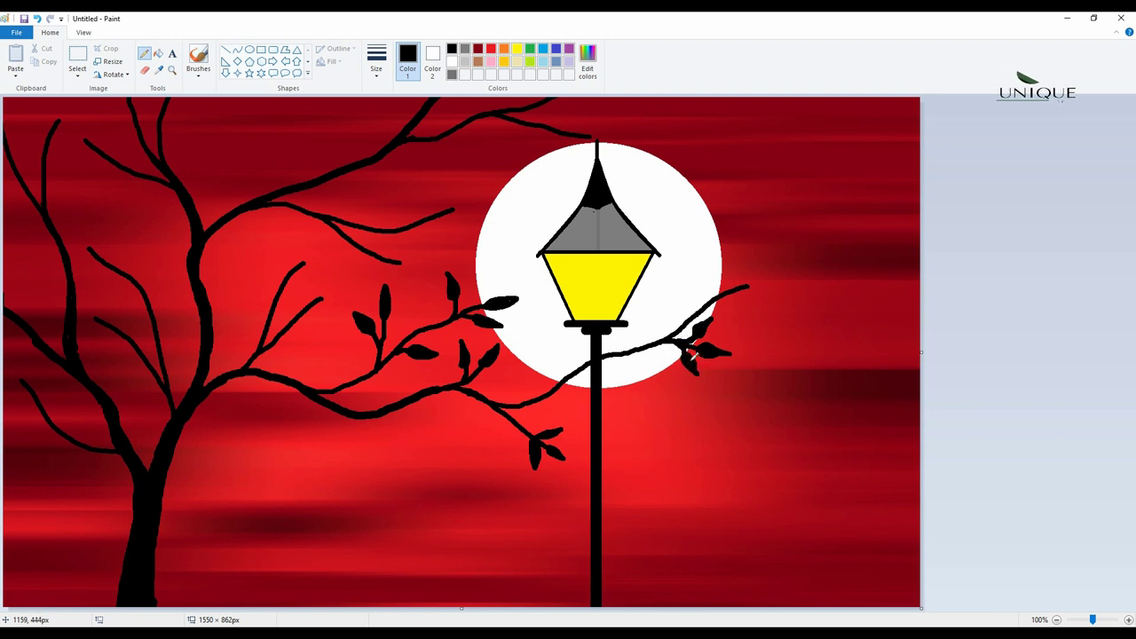
mouse_move(724, 249)
mouse_down()
mouse_move(717, 293)
mouse_move(730, 227)
mouse_move(711, 260)
mouse_move(719, 272)
mouse_move(698, 246)
mouse_move(719, 264)
mouse_move(712, 253)
mouse_move(757, 245)
mouse_up()
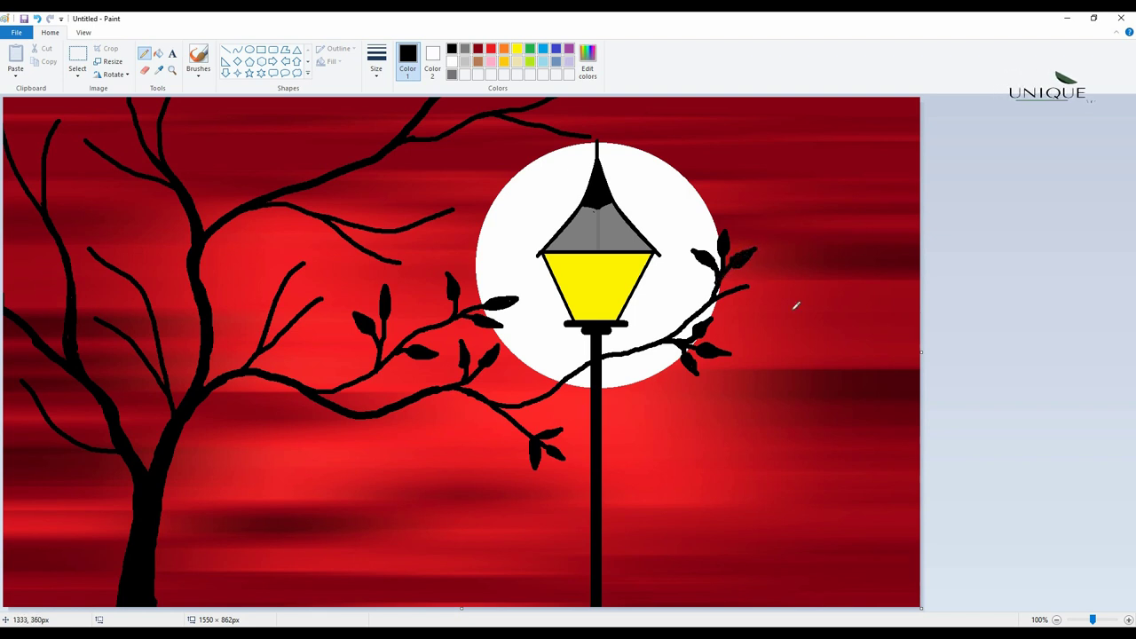
drag(749, 285, 799, 259)
drag(786, 274, 807, 270)
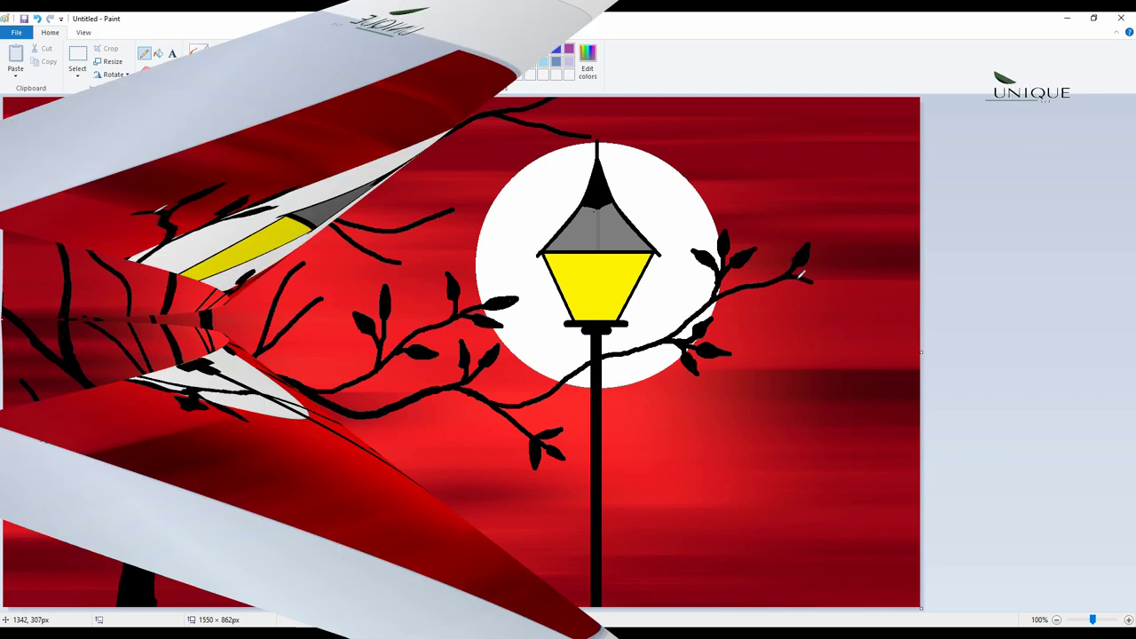
drag(807, 270, 822, 280)
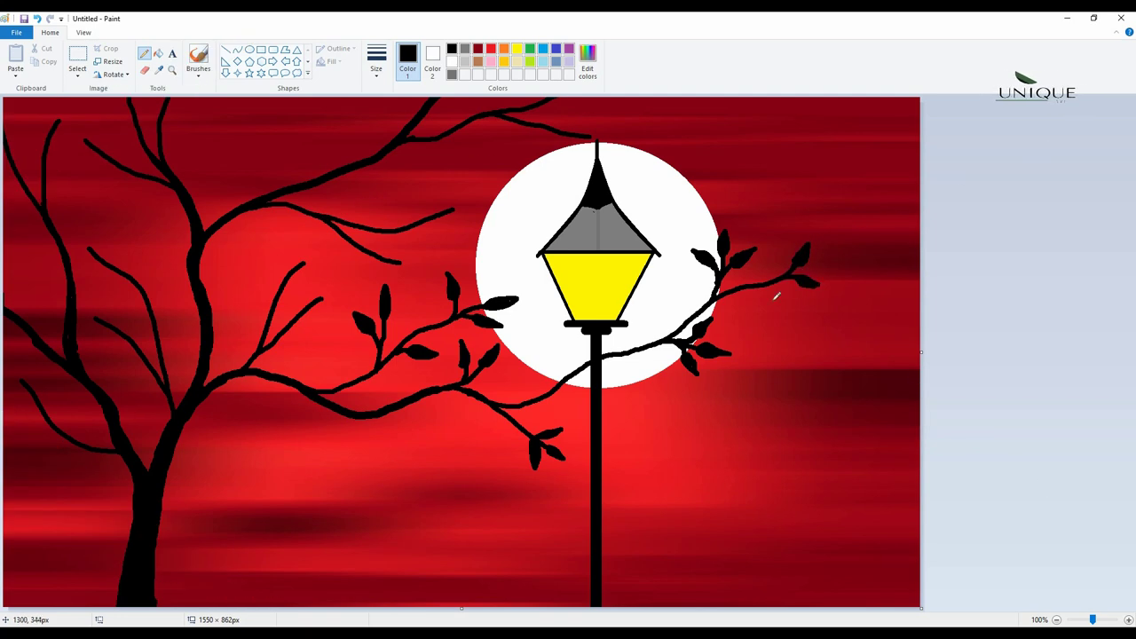
mouse_move(781, 262)
mouse_down()
mouse_move(769, 245)
mouse_move(775, 270)
mouse_up()
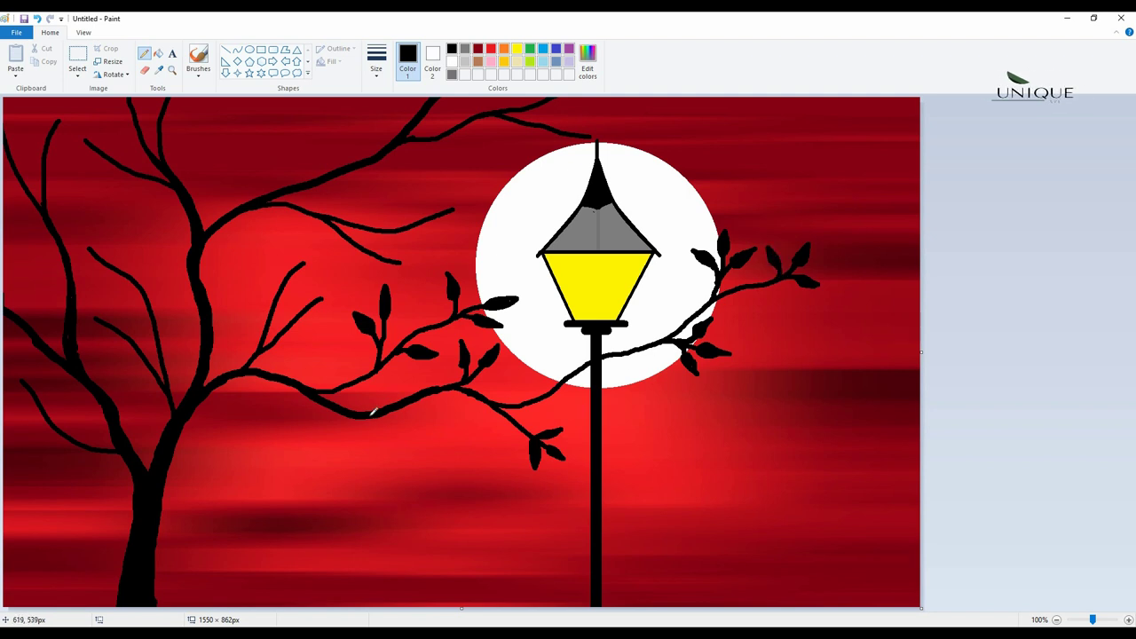
Add a three-leaf cluster below the long branch's dip and cover the forked twig near its start with black leaves.
drag(372, 412, 389, 424)
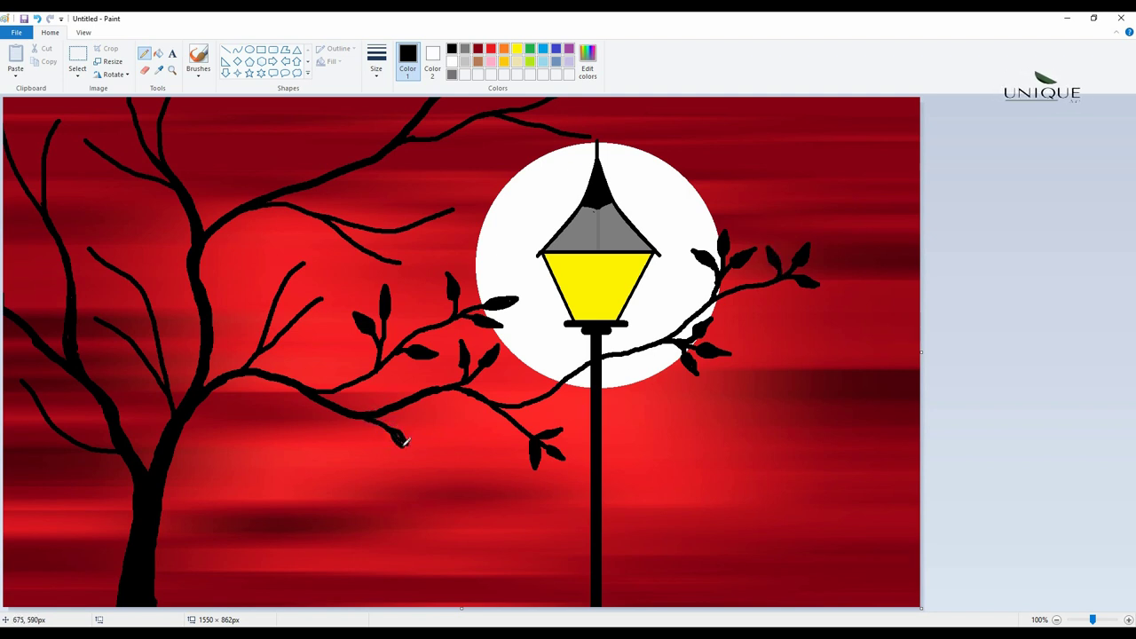
mouse_move(376, 413)
mouse_down()
mouse_move(401, 412)
mouse_move(386, 440)
mouse_move(379, 429)
mouse_move(386, 441)
mouse_up()
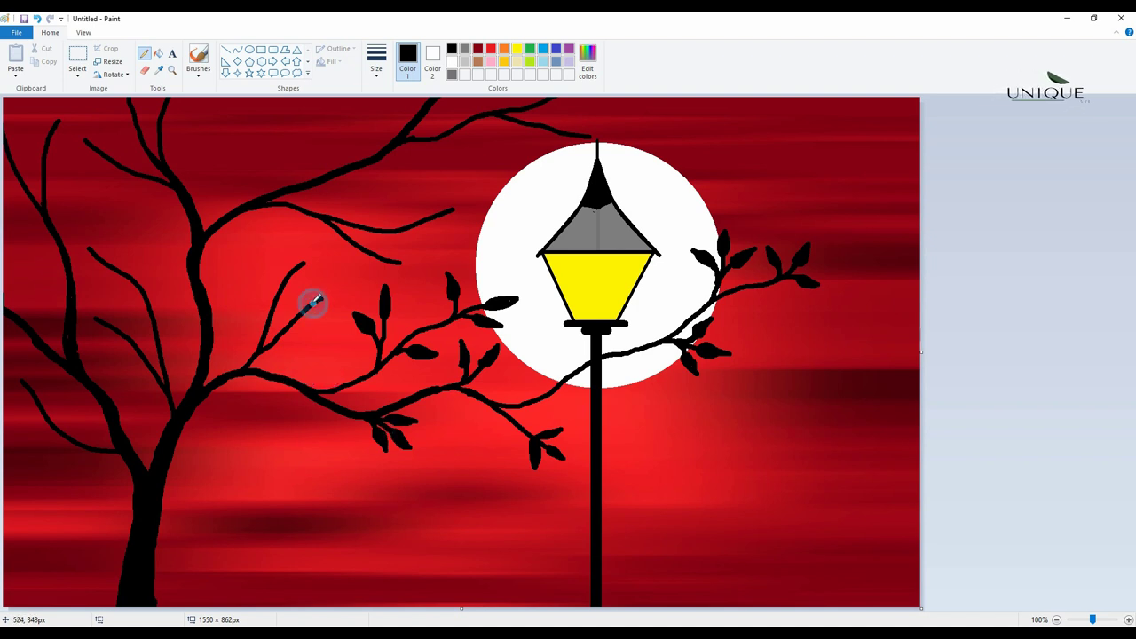
mouse_move(313, 300)
mouse_down()
mouse_move(335, 293)
mouse_move(317, 301)
mouse_up()
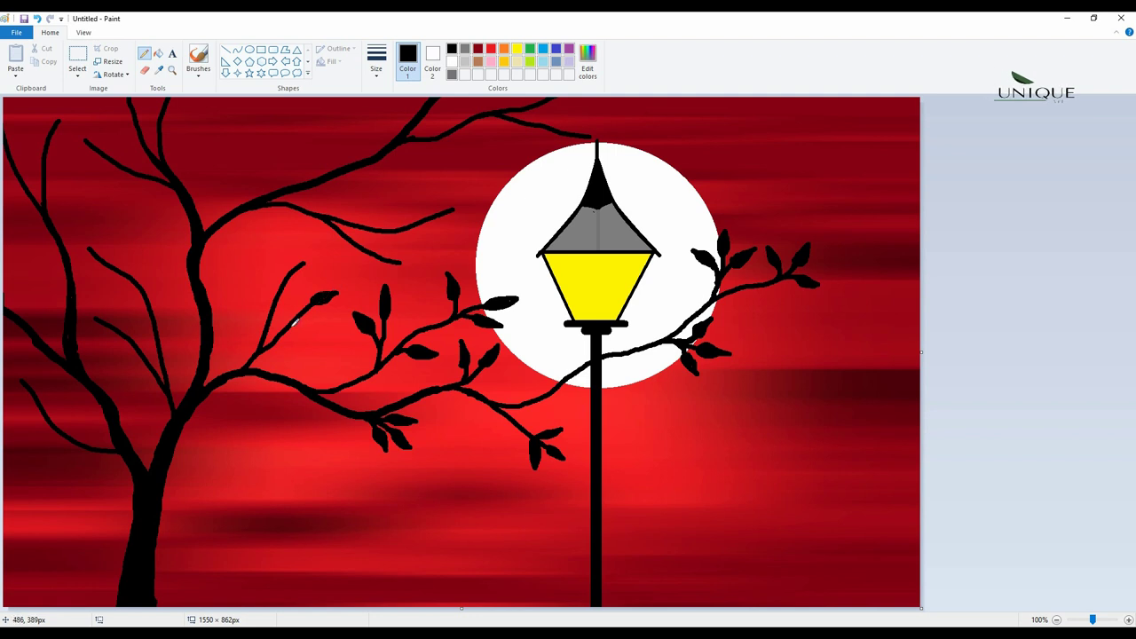
drag(324, 313, 324, 316)
mouse_move(298, 265)
mouse_down()
mouse_move(315, 251)
mouse_move(272, 250)
mouse_move(285, 295)
mouse_move(255, 294)
mouse_move(241, 279)
mouse_move(257, 293)
mouse_up()
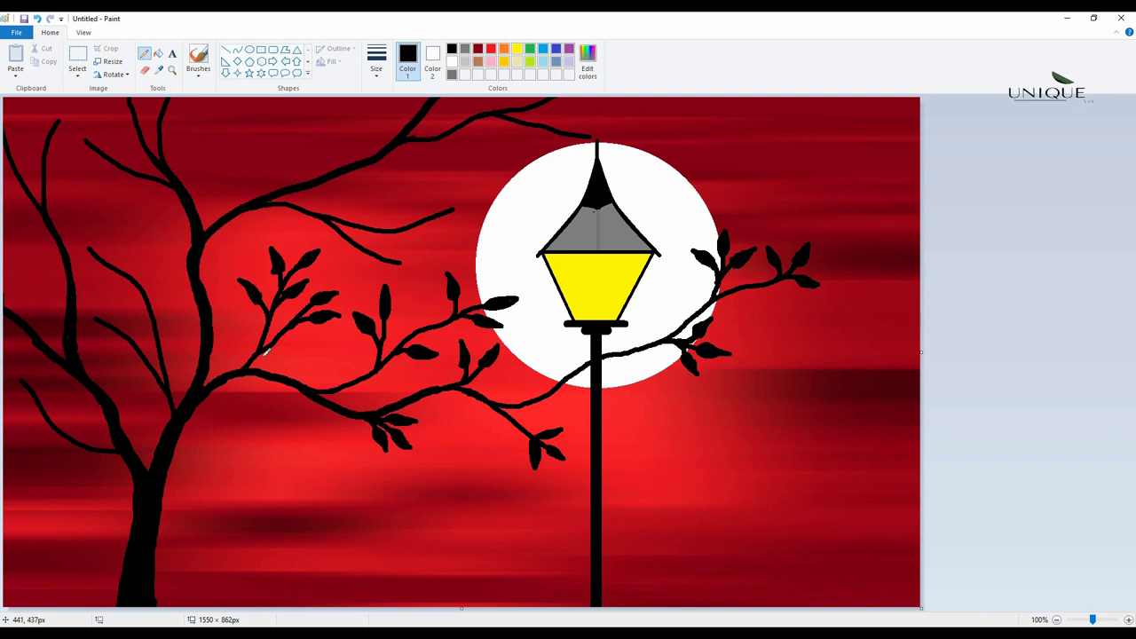
Add black leaves to the ends of the two twigs forking beneath the upper right branch.
mouse_move(386, 258)
mouse_down()
mouse_move(417, 257)
mouse_move(373, 265)
mouse_move(379, 275)
mouse_move(375, 264)
mouse_up()
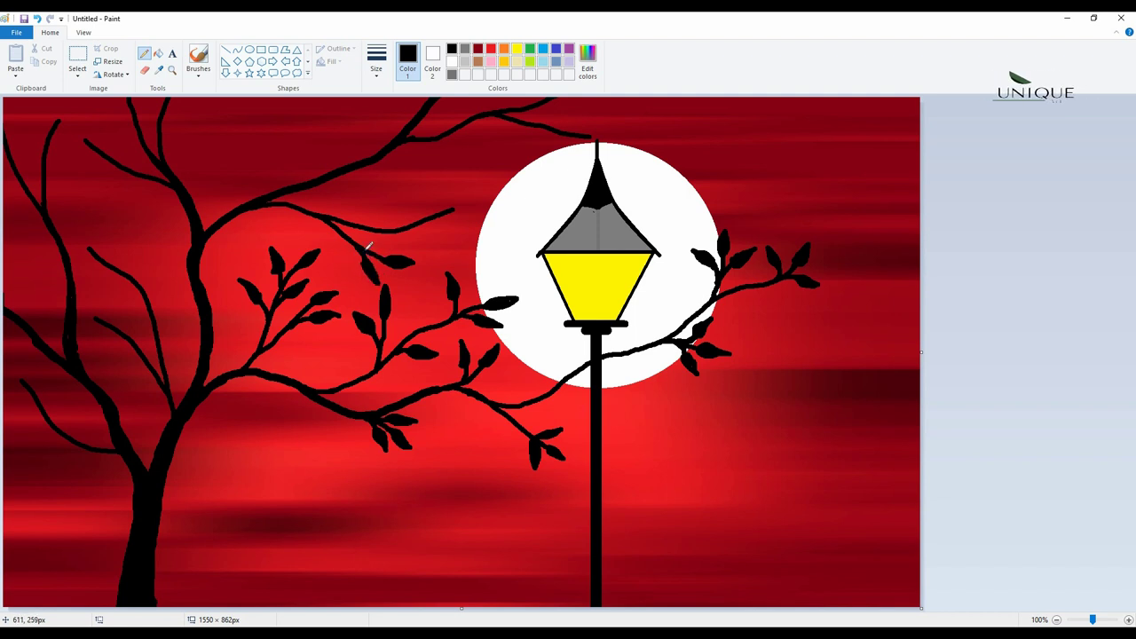
mouse_move(451, 210)
mouse_down()
mouse_move(419, 215)
mouse_move(452, 237)
mouse_move(433, 228)
mouse_move(458, 236)
mouse_move(430, 201)
mouse_move(418, 219)
mouse_move(416, 180)
mouse_up()
key(ctrl+z)
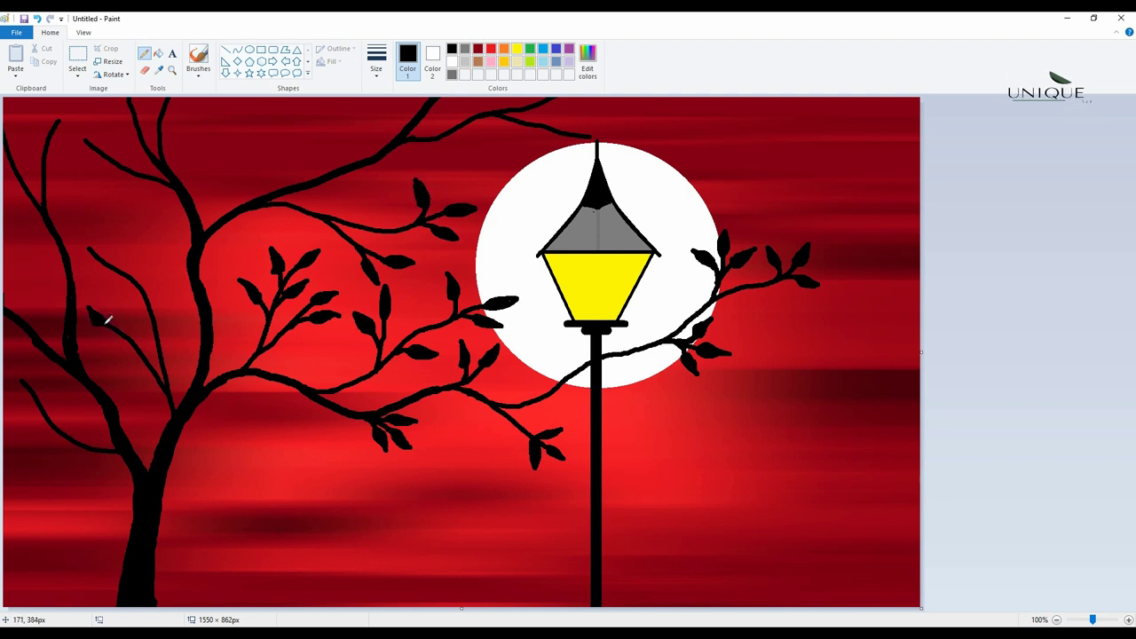
Add leaves to the four curved twigs on the tree's left side and extend the far-left upward fork to the canvas's upper edge.
mouse_move(102, 320)
mouse_down()
mouse_move(89, 302)
mouse_move(134, 331)
mouse_move(126, 293)
mouse_move(129, 317)
mouse_up()
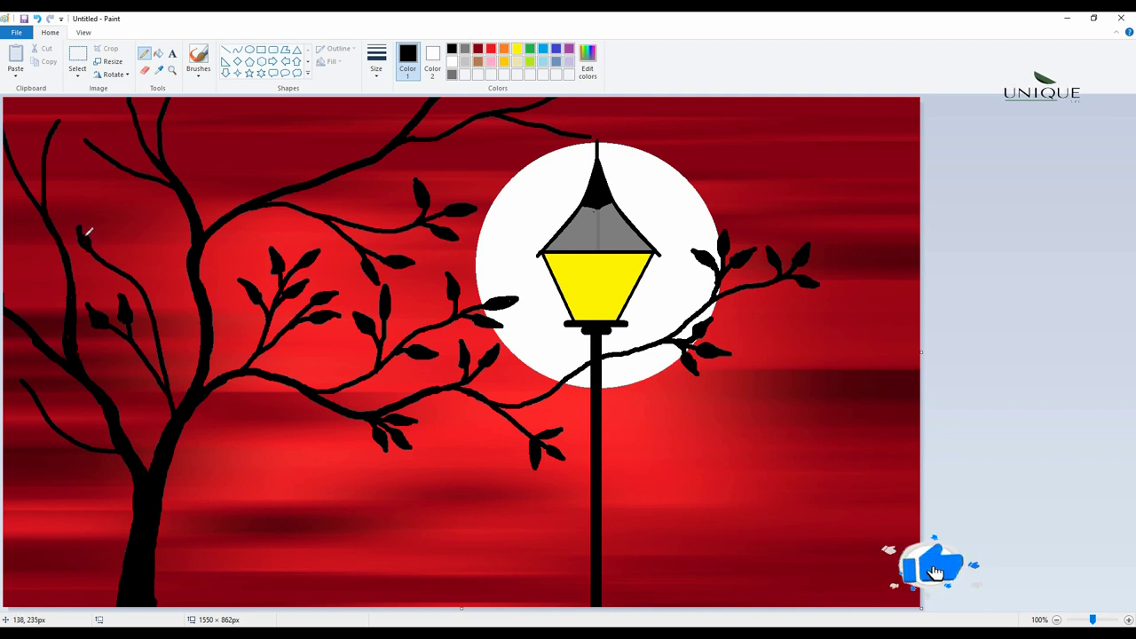
mouse_move(86, 235)
mouse_down()
mouse_move(80, 223)
mouse_move(93, 269)
mouse_move(122, 273)
mouse_up()
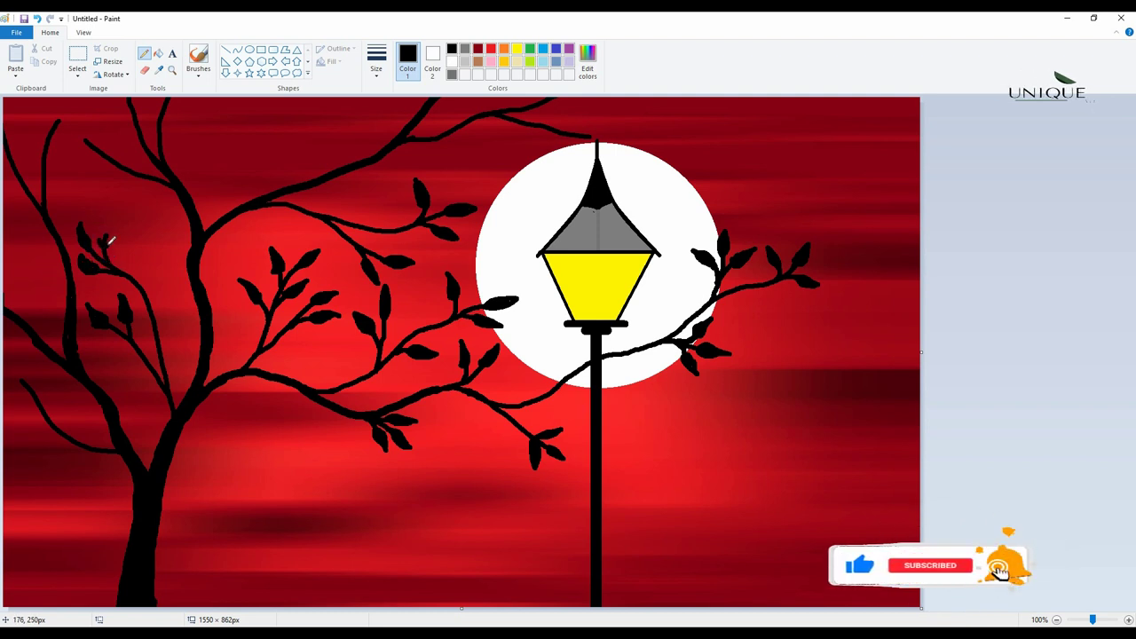
mouse_move(107, 245)
mouse_down()
mouse_move(110, 229)
mouse_move(109, 242)
mouse_move(133, 248)
mouse_up()
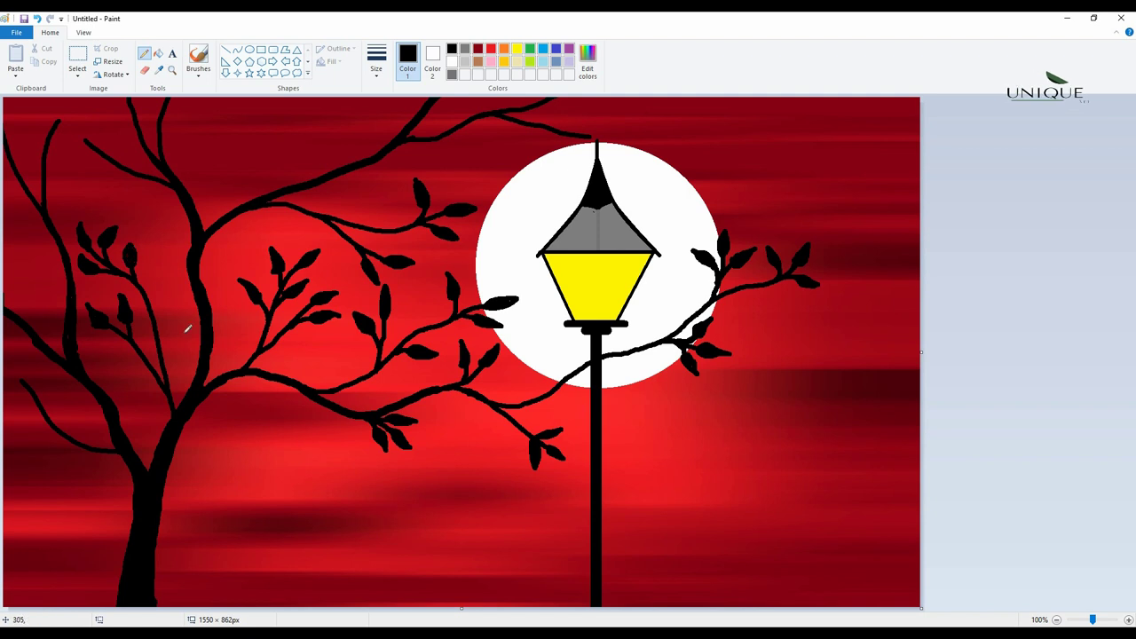
mouse_move(12, 368)
mouse_down()
mouse_move(40, 379)
mouse_move(40, 407)
mouse_up()
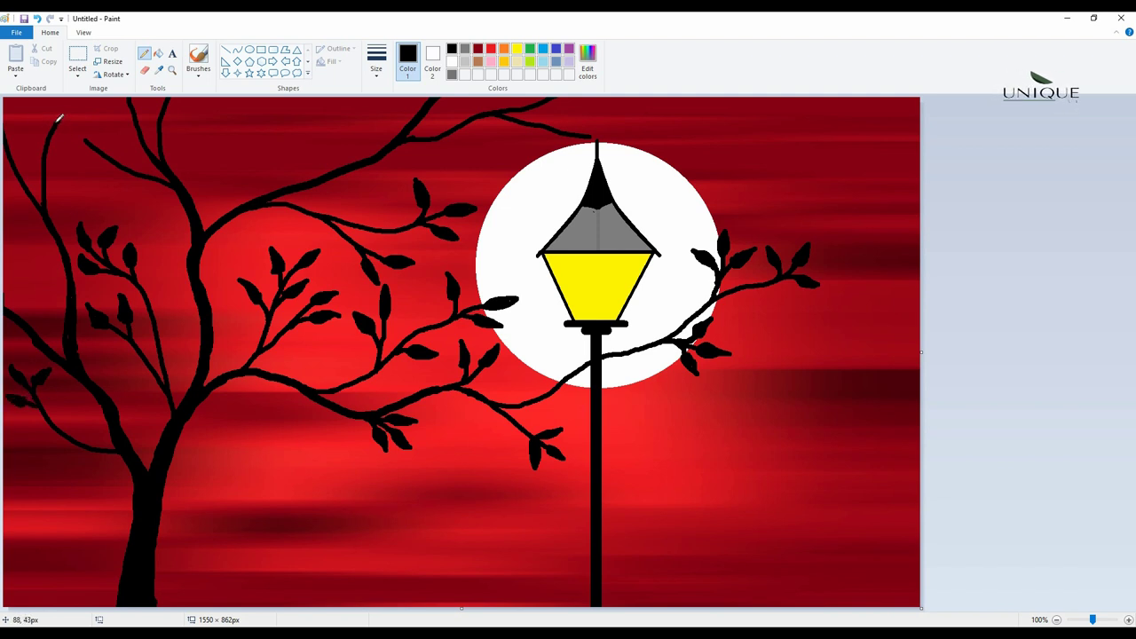
mouse_move(60, 117)
mouse_down()
mouse_move(86, 100)
mouse_move(90, 161)
mouse_move(126, 167)
mouse_move(73, 161)
mouse_move(109, 127)
mouse_up()
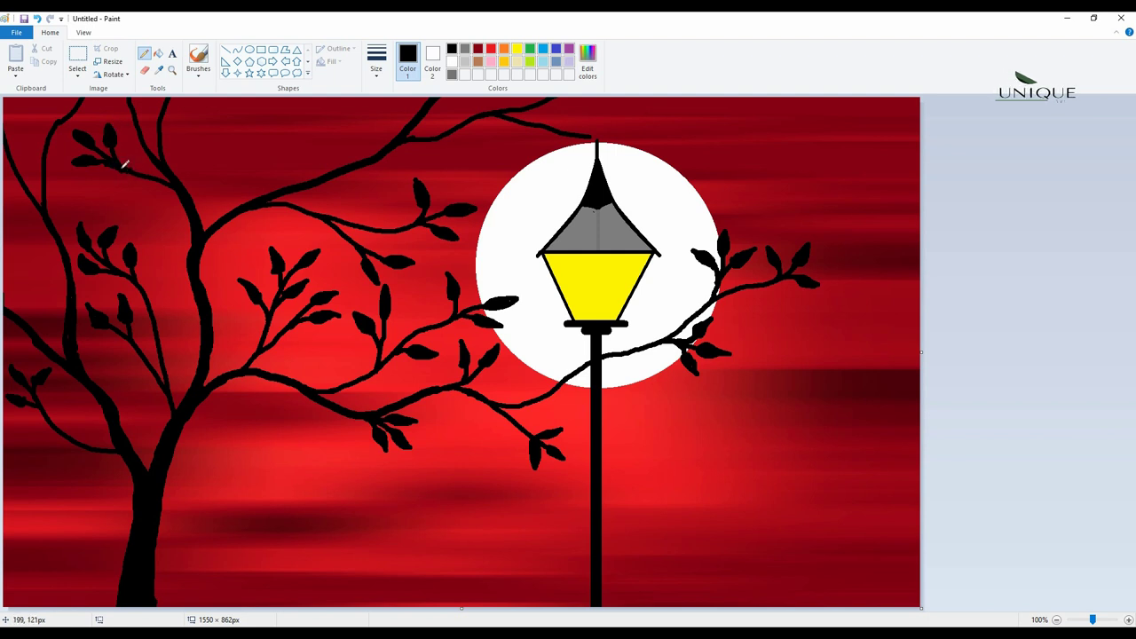
drag(163, 177, 178, 186)
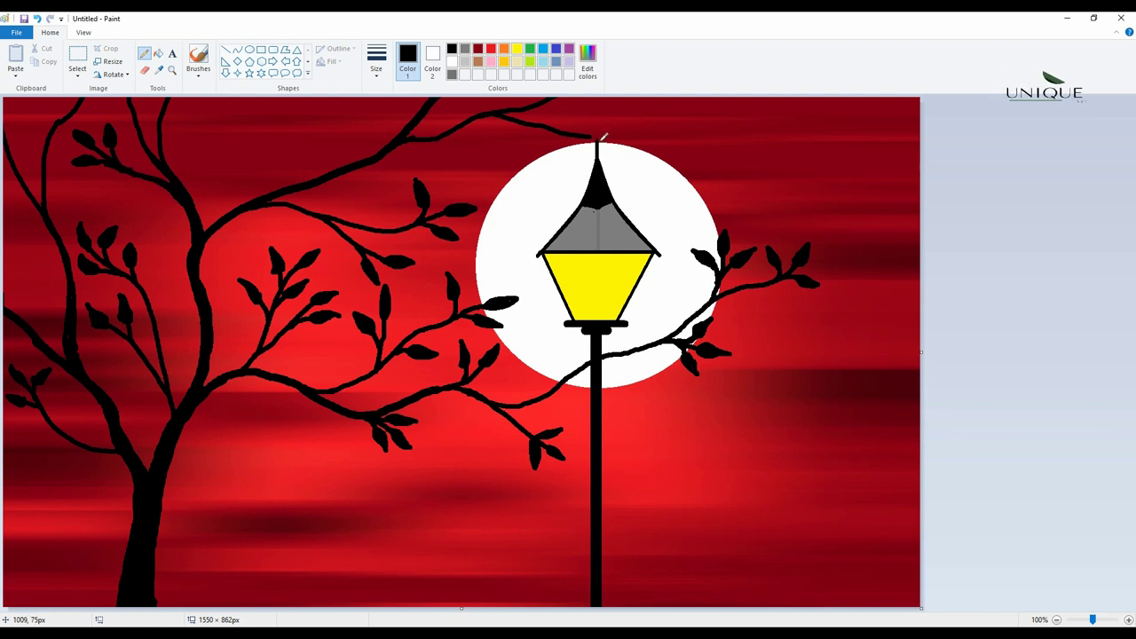
Add a cluster of three black leaves to the branch tip above the lamp's spire.
mouse_move(603, 136)
mouse_down()
mouse_move(646, 117)
mouse_move(621, 145)
mouse_move(629, 152)
mouse_up()
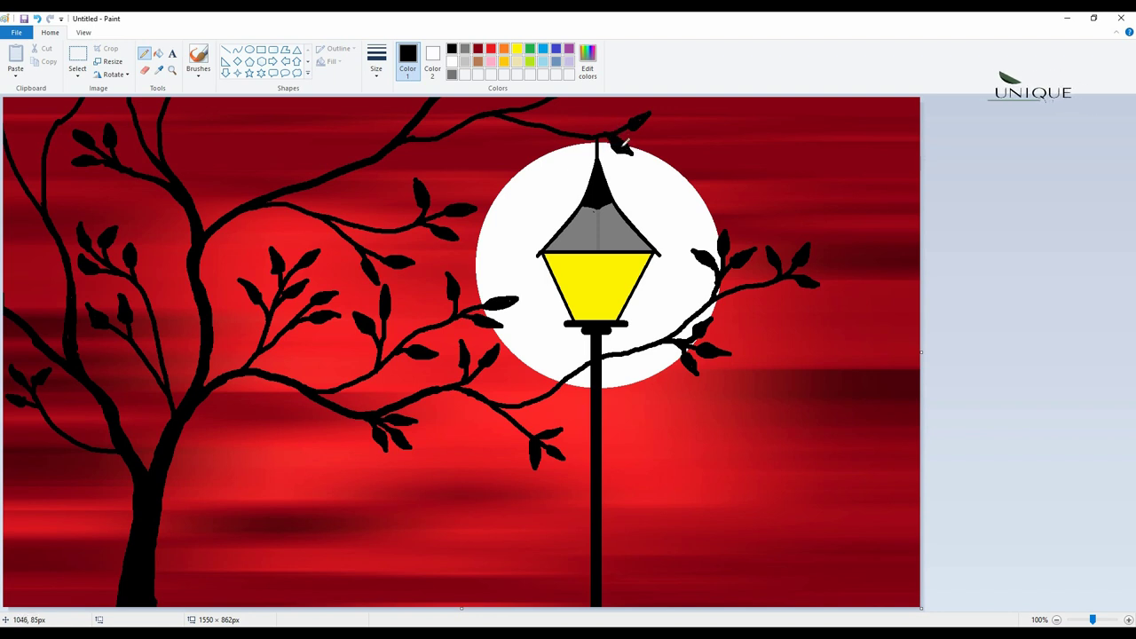
key(ctrl+z)
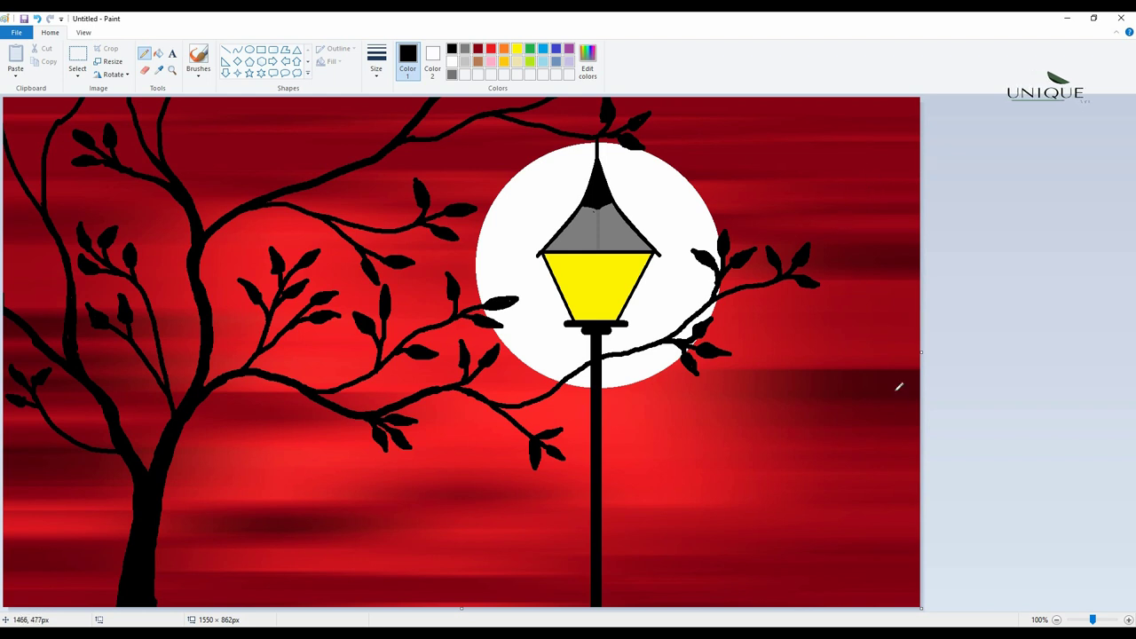
Draw two bare black stems rising from the canvas's lower-right corner, each with two thinner side branches.
mouse_move(848, 313)
mouse_down()
mouse_move(875, 389)
mouse_move(861, 475)
mouse_move(920, 606)
mouse_up()
mouse_move(757, 373)
mouse_down()
mouse_move(803, 444)
mouse_move(865, 606)
mouse_up()
mouse_move(711, 422)
mouse_down()
mouse_move(845, 540)
mouse_move(867, 589)
mouse_up()
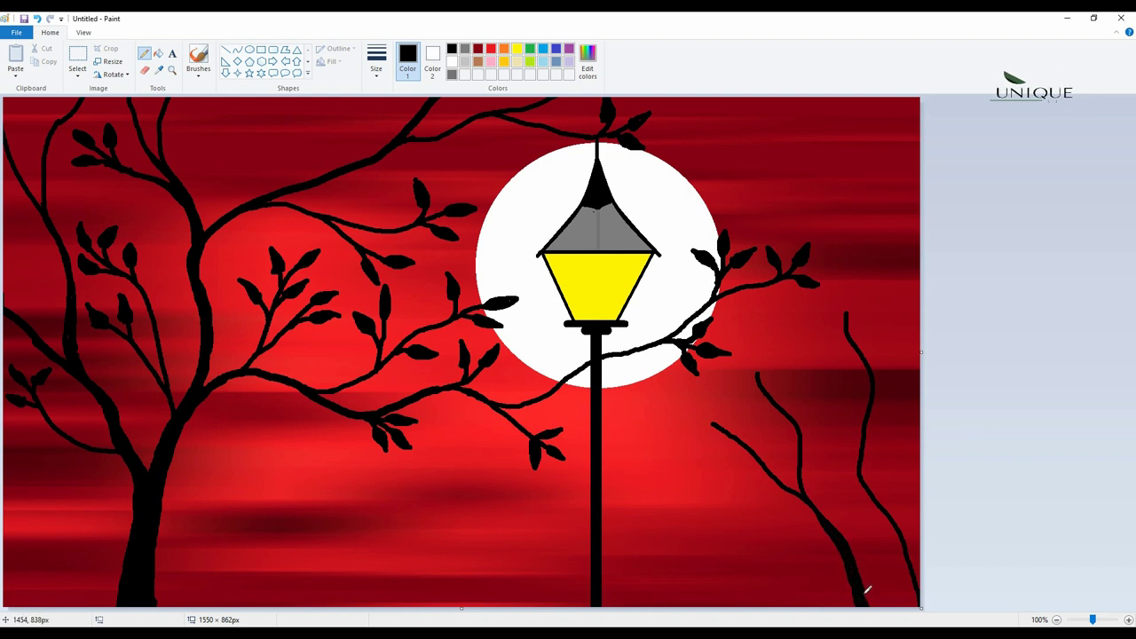
mouse_move(684, 504)
mouse_down()
mouse_move(791, 526)
mouse_move(844, 555)
mouse_up()
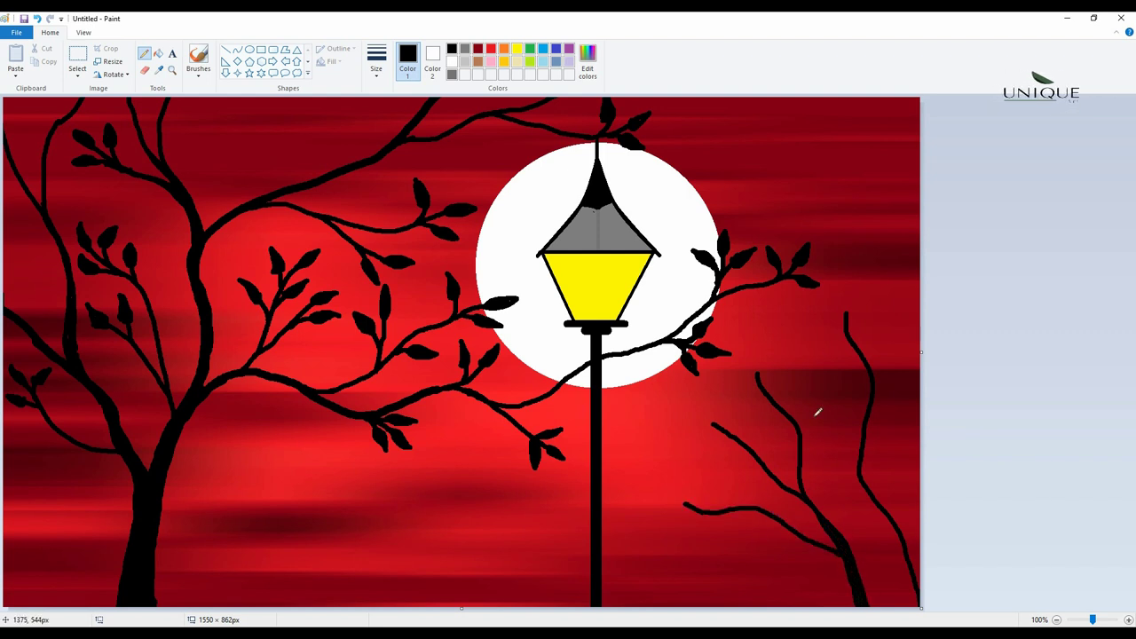
drag(810, 387, 859, 462)
mouse_move(904, 398)
mouse_down()
mouse_move(893, 514)
mouse_move(922, 587)
mouse_up()
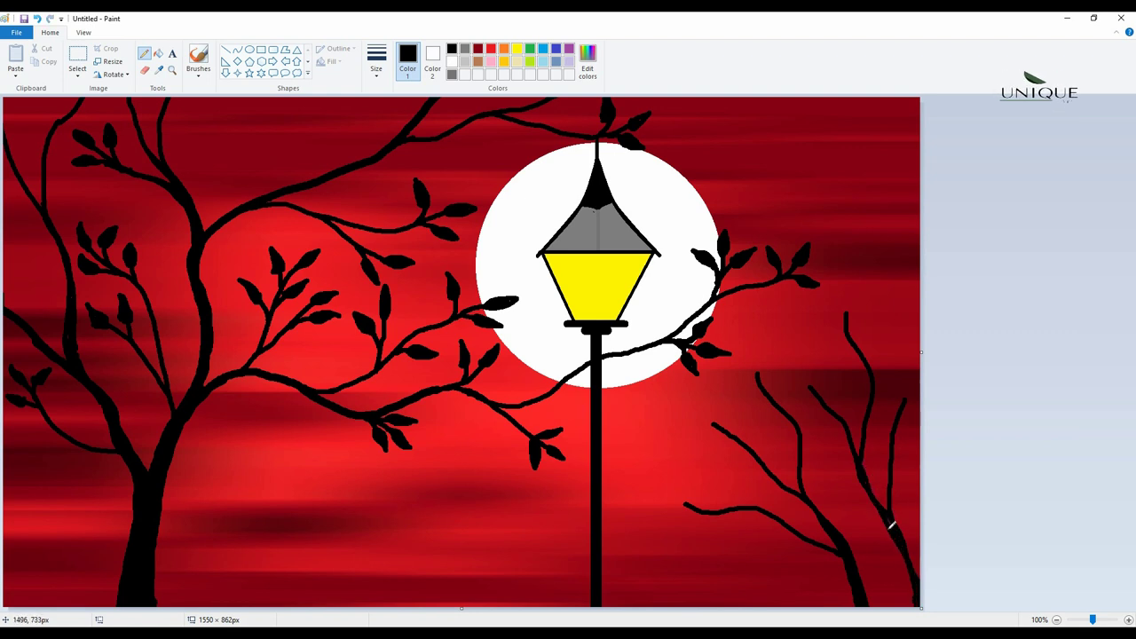
Add clusters of black pointed leaves to the ends of all six branches in the lower-right corner of the picture.
mouse_move(763, 384)
mouse_down()
mouse_move(760, 357)
mouse_move(771, 384)
mouse_up()
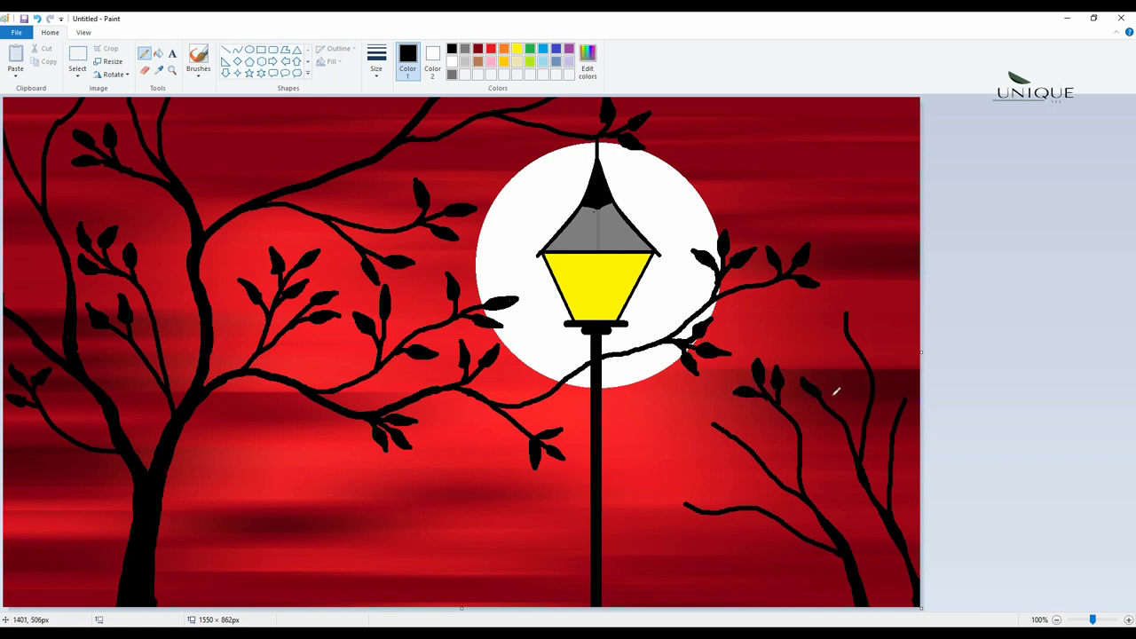
mouse_move(811, 408)
mouse_down()
mouse_move(840, 418)
mouse_move(814, 411)
mouse_up()
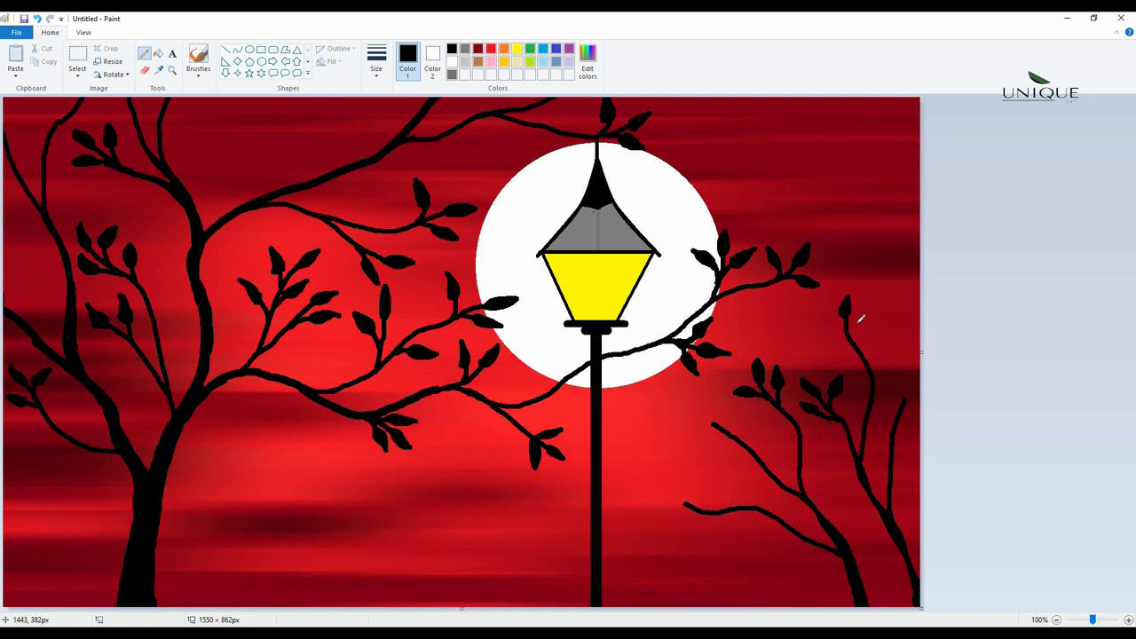
mouse_move(853, 320)
mouse_down()
mouse_move(870, 304)
mouse_move(865, 325)
mouse_move(820, 328)
mouse_up()
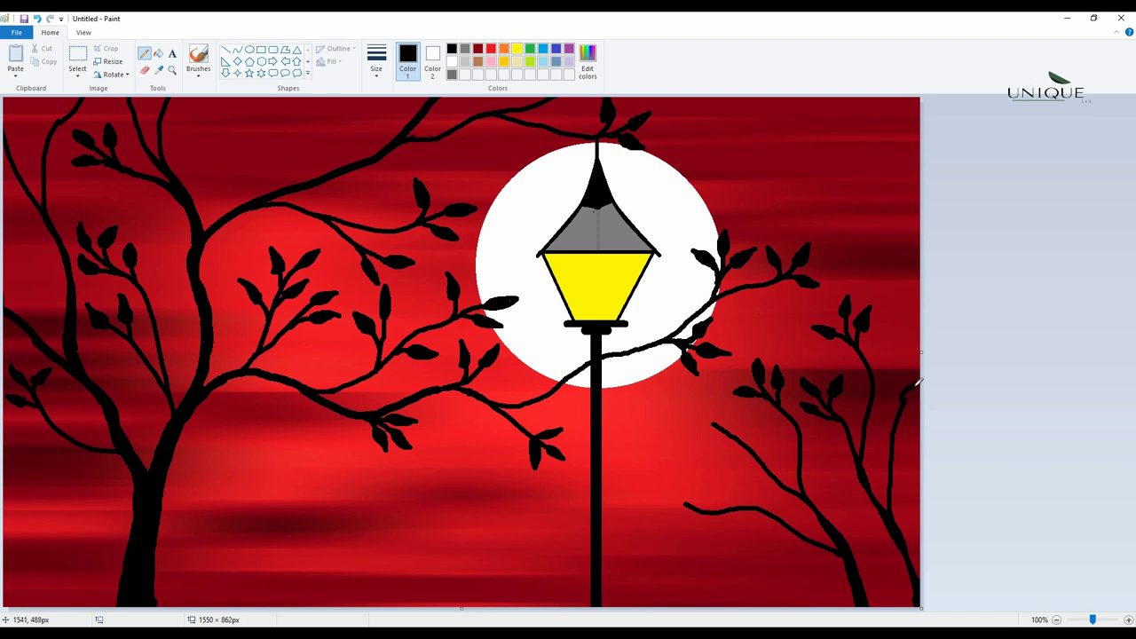
mouse_move(917, 384)
mouse_down()
mouse_move(897, 408)
mouse_move(892, 400)
mouse_move(894, 447)
mouse_move(911, 427)
mouse_up()
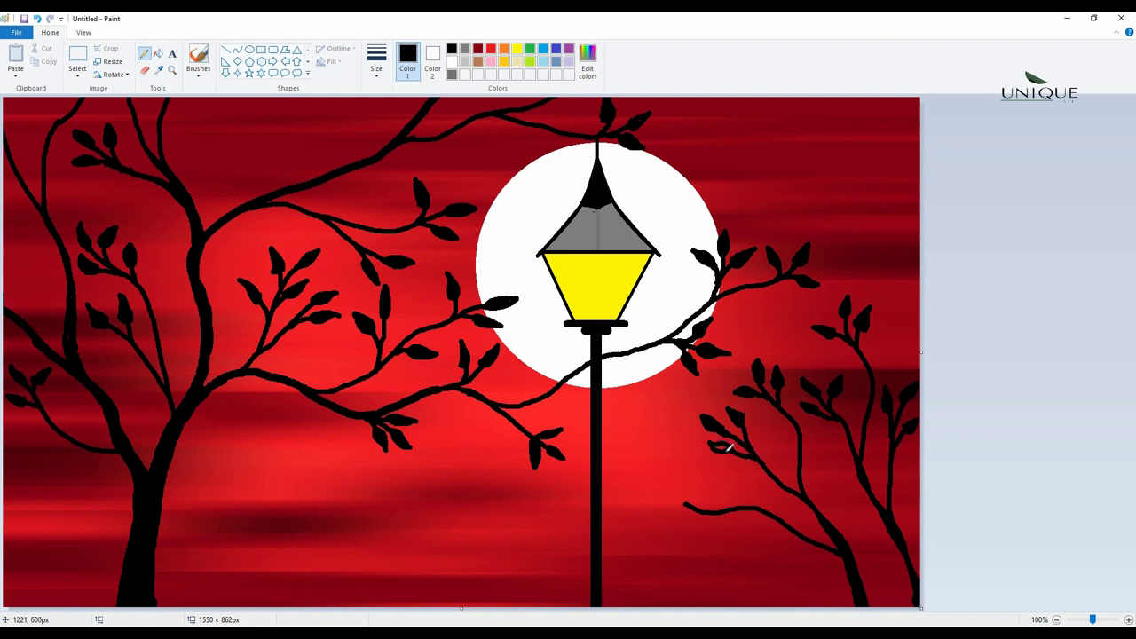
drag(685, 493, 674, 495)
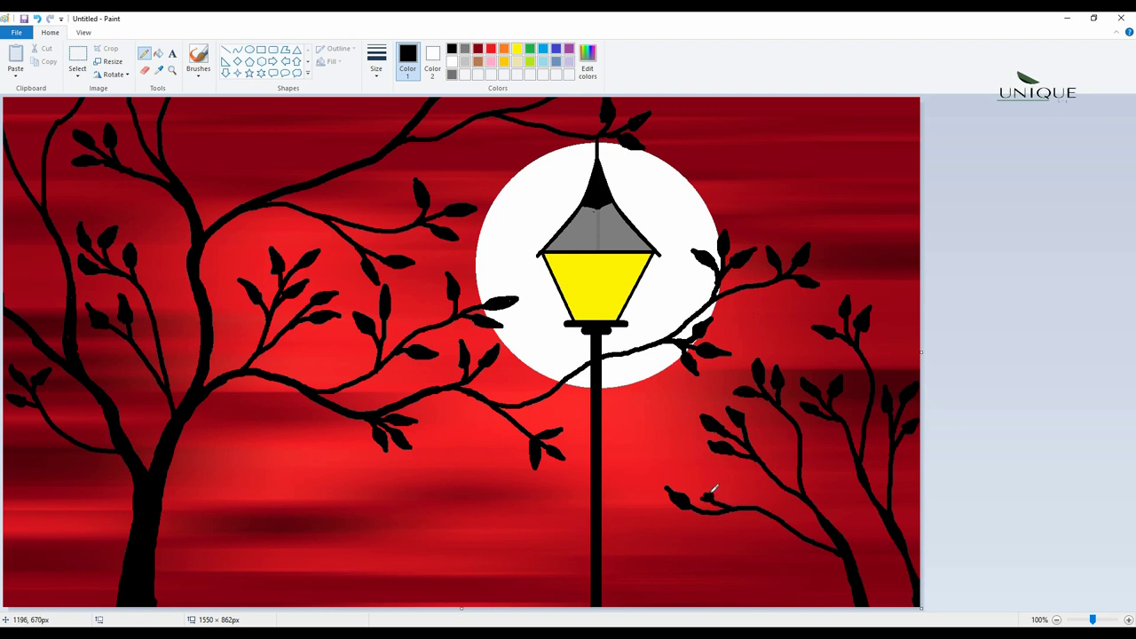
mouse_move(719, 525)
mouse_down()
mouse_move(744, 510)
mouse_move(716, 529)
mouse_move(730, 519)
mouse_up()
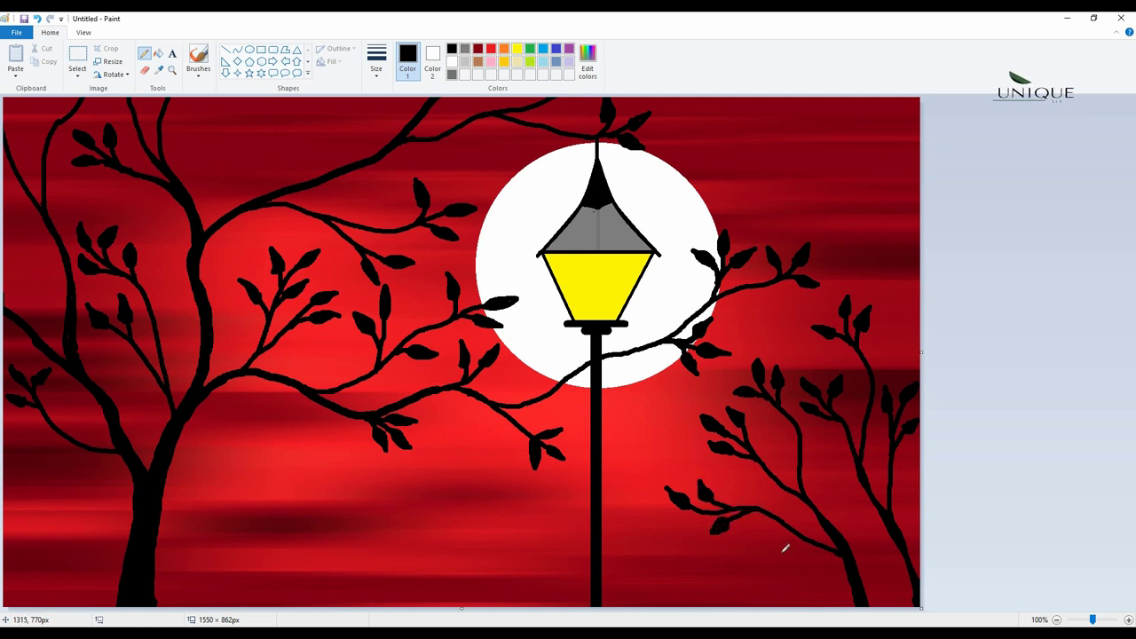
Widen the canvas beyond the picture's right edge to 1844 × 862 px.
drag(921, 351, 1096, 346)
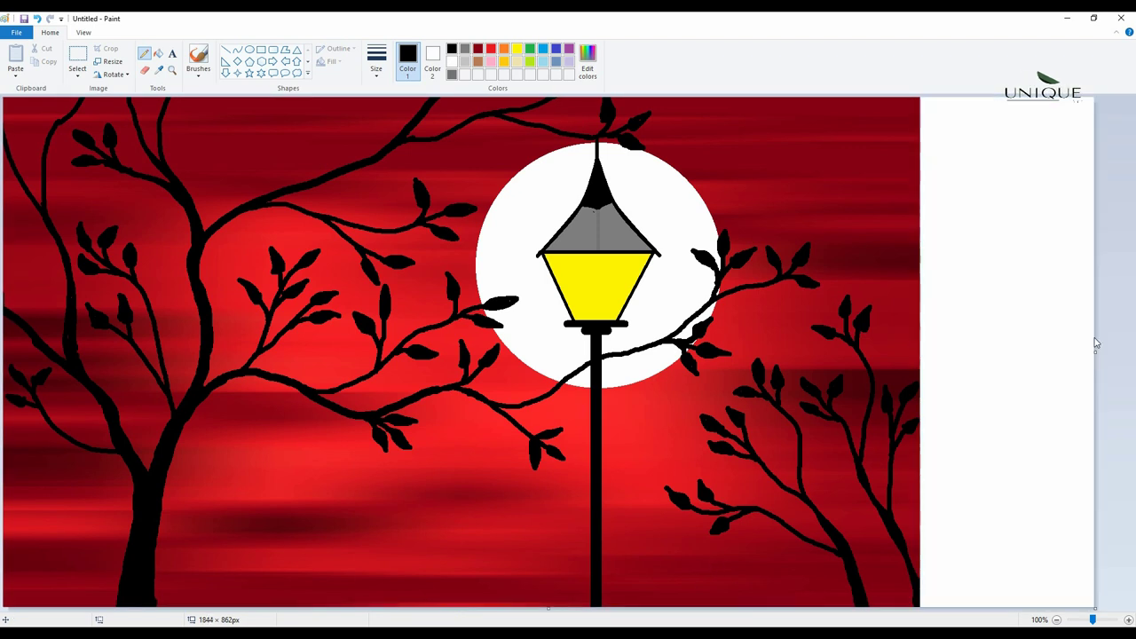
Draw a horizontal baseline about 169 px long in the blank area beside the picture, coloured dark gray (RGB 68, 68, 68).
click(225, 50)
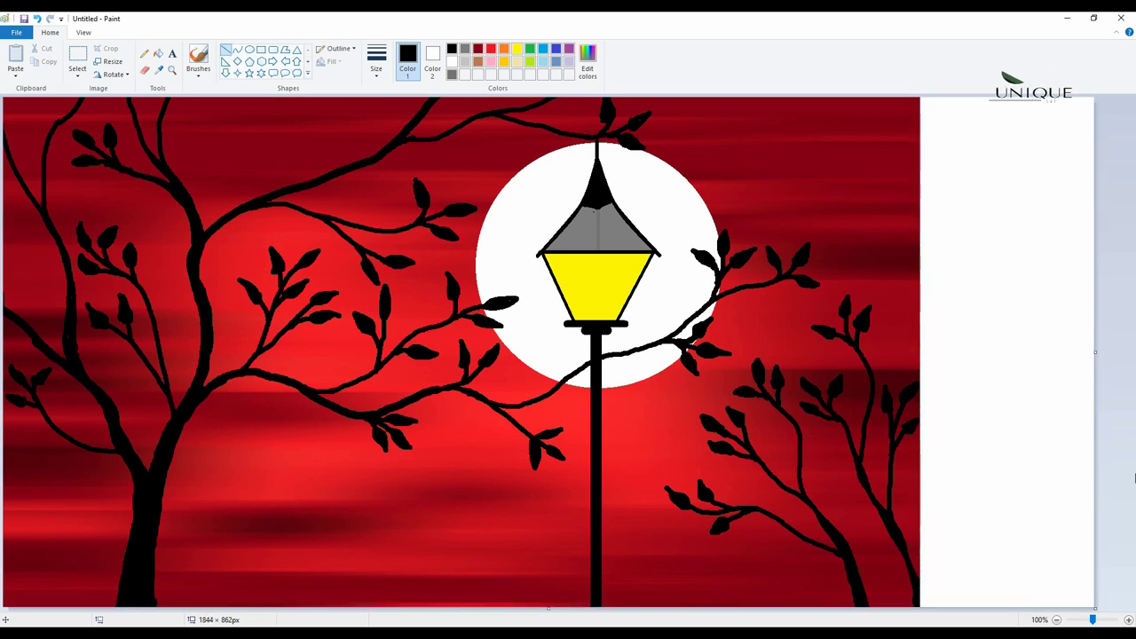
drag(969, 531, 1068, 531)
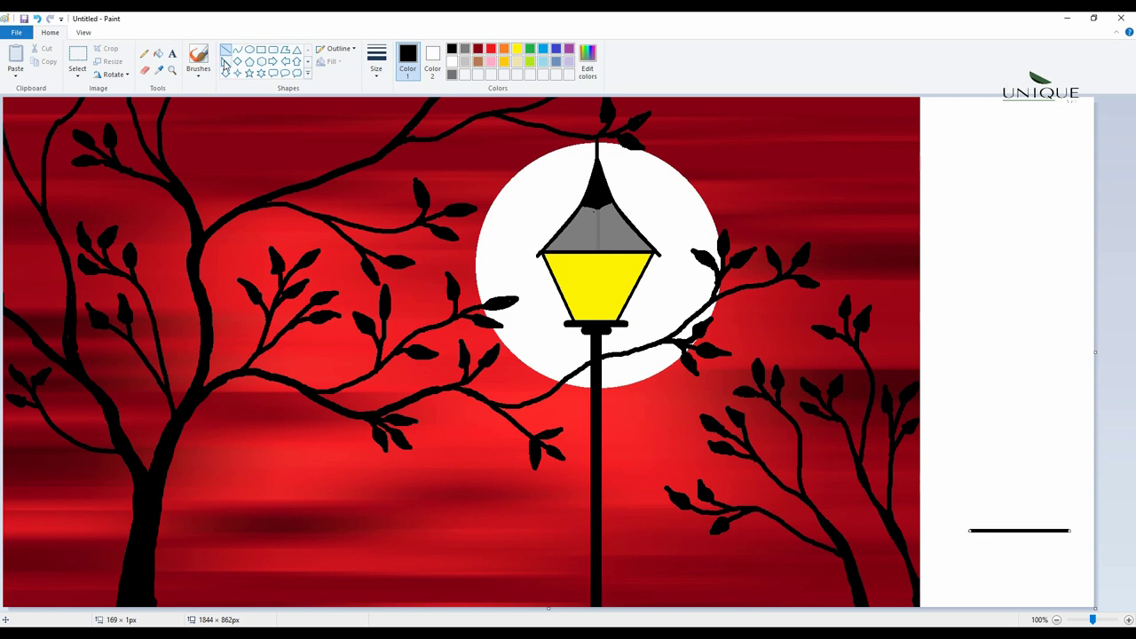
click(587, 62)
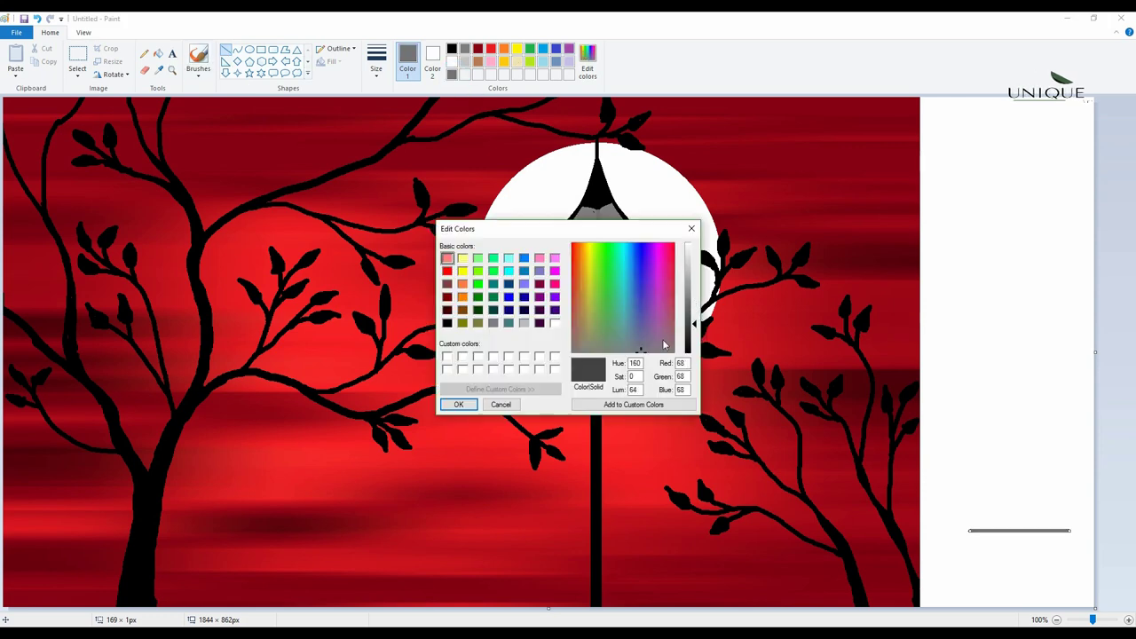
click(457, 404)
click(1024, 359)
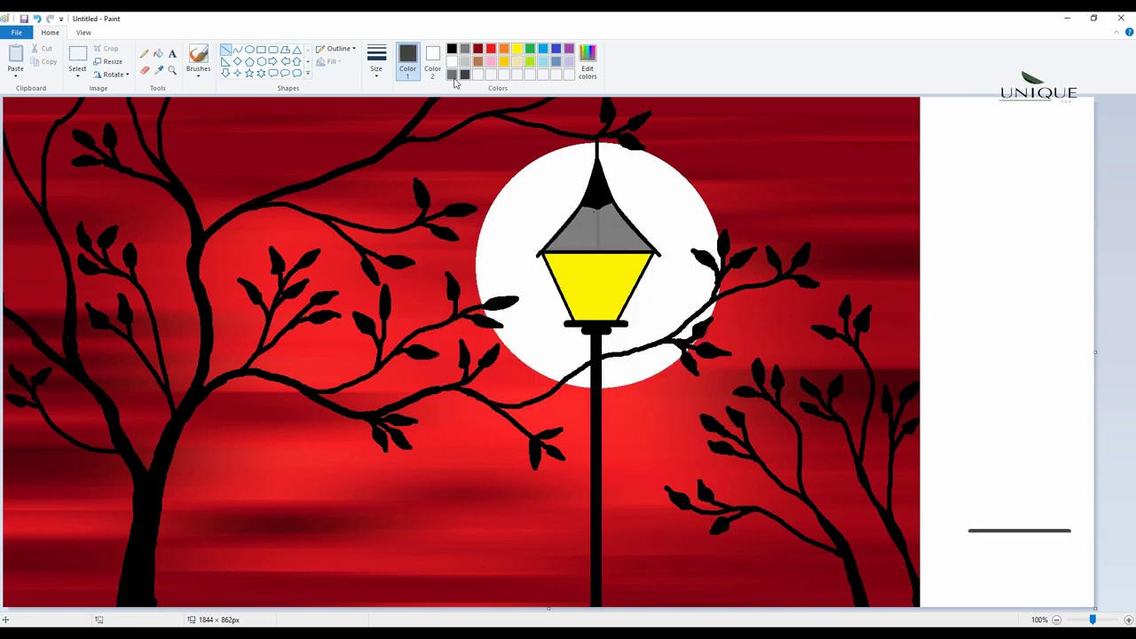
Mix a slightly darker custom gray as the drawing colour.
click(461, 77)
click(588, 64)
click(691, 330)
click(458, 405)
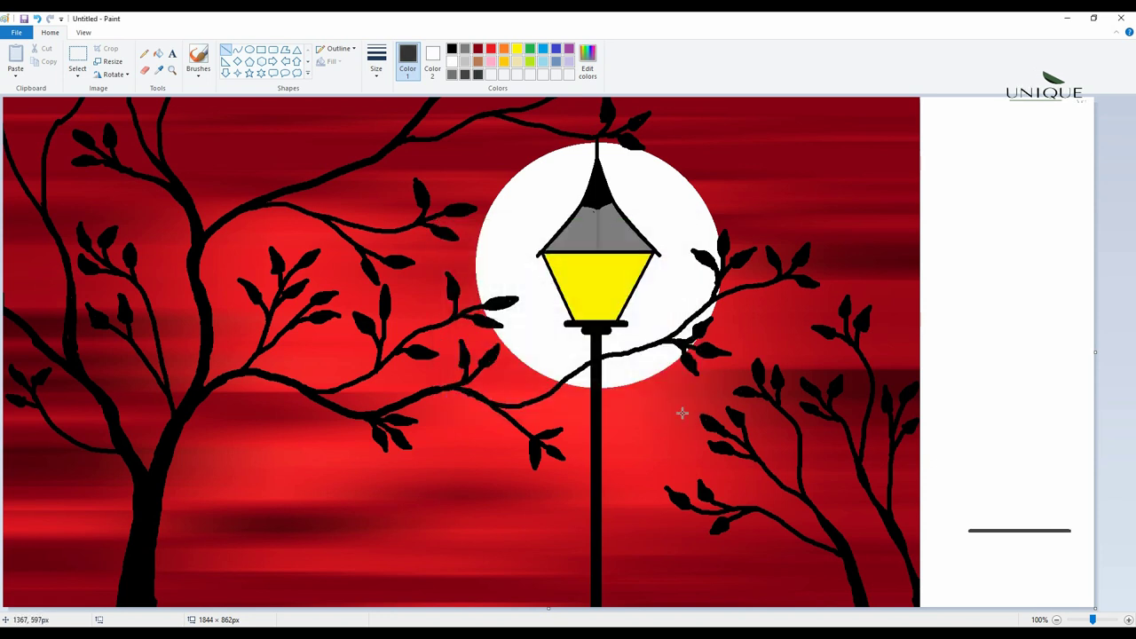
Outline a tuft of wavy, pointed grass blades freehand, rising from the gray baseline.
click(147, 54)
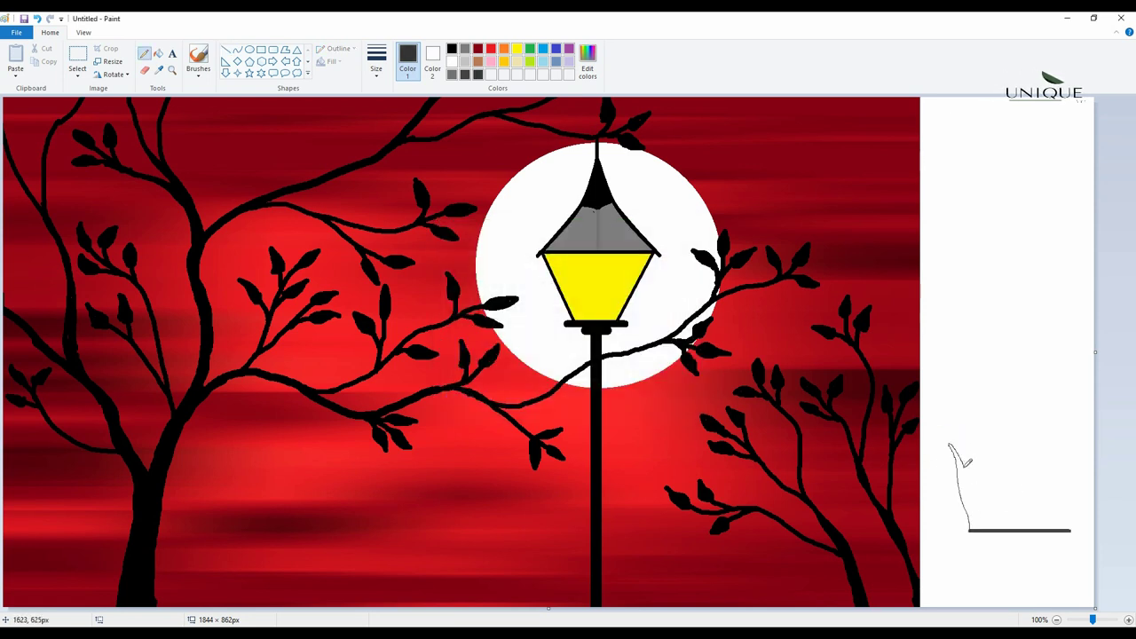
drag(965, 464, 980, 528)
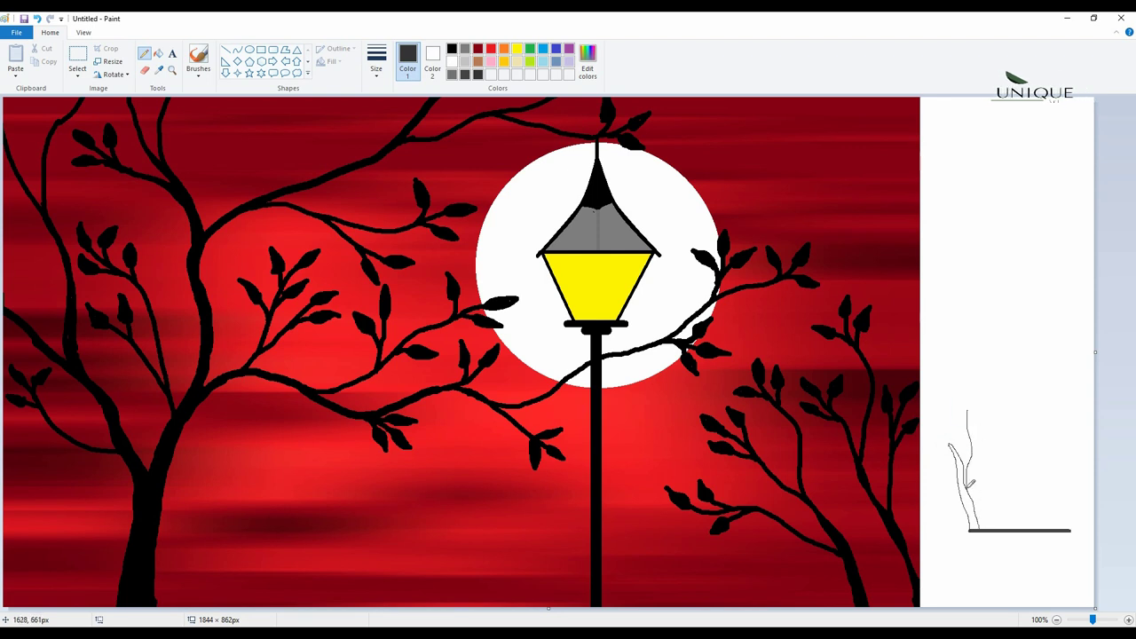
mouse_move(968, 411)
mouse_down()
mouse_move(987, 524)
mouse_move(996, 513)
mouse_up()
drag(1010, 434, 986, 495)
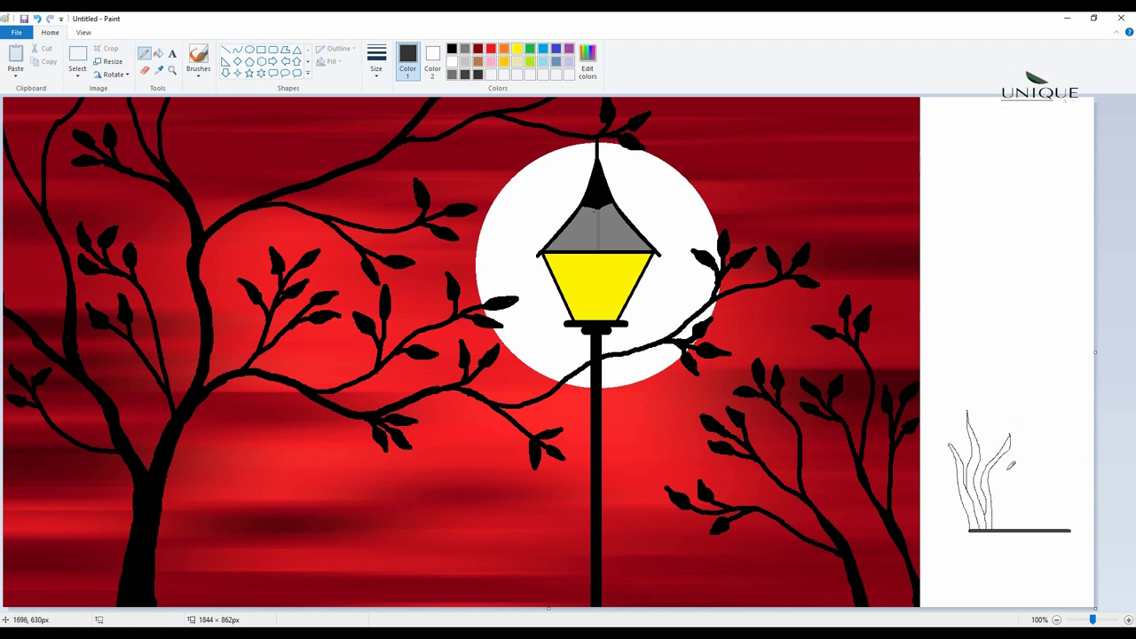
drag(1020, 452, 1029, 515)
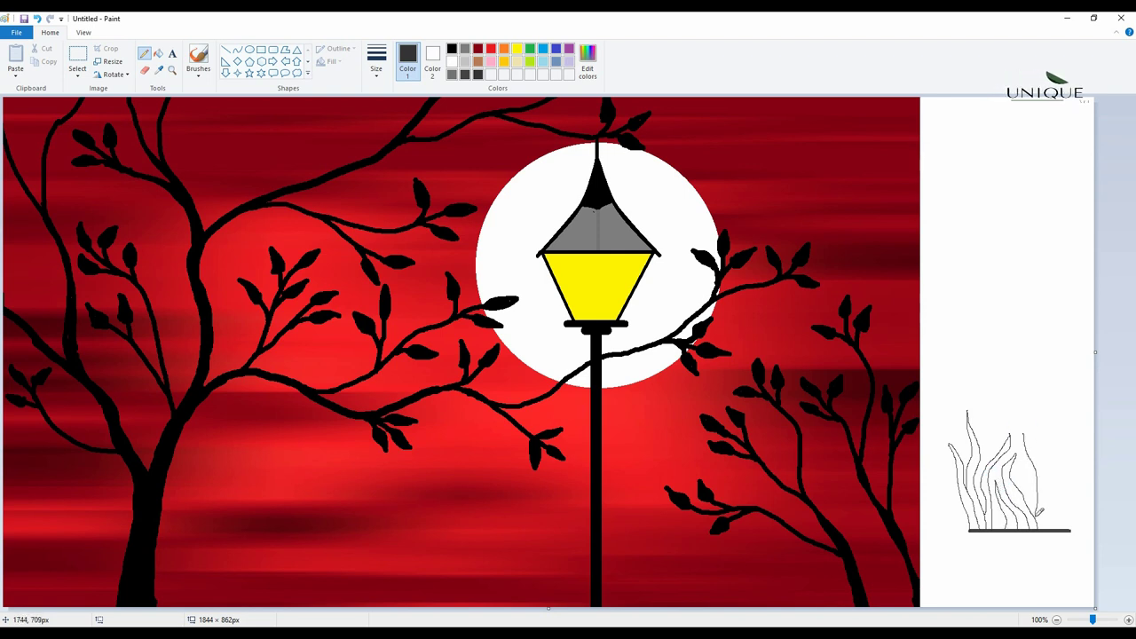
drag(1025, 430, 1049, 504)
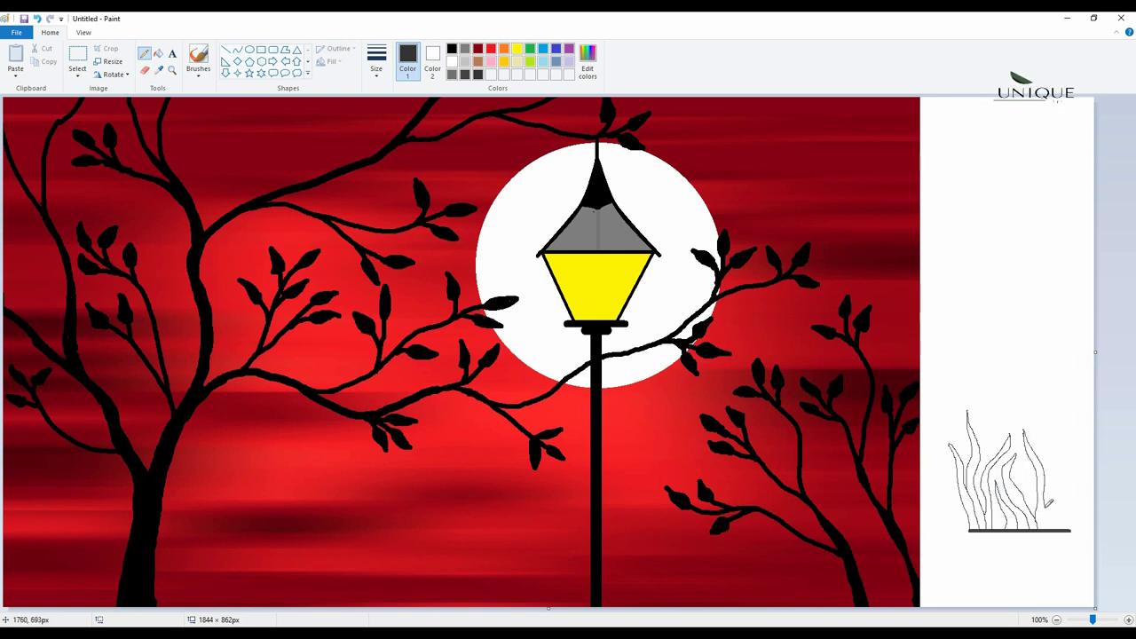
Fill all the outlined grass blades with the dark gray colour.
click(158, 53)
click(973, 478)
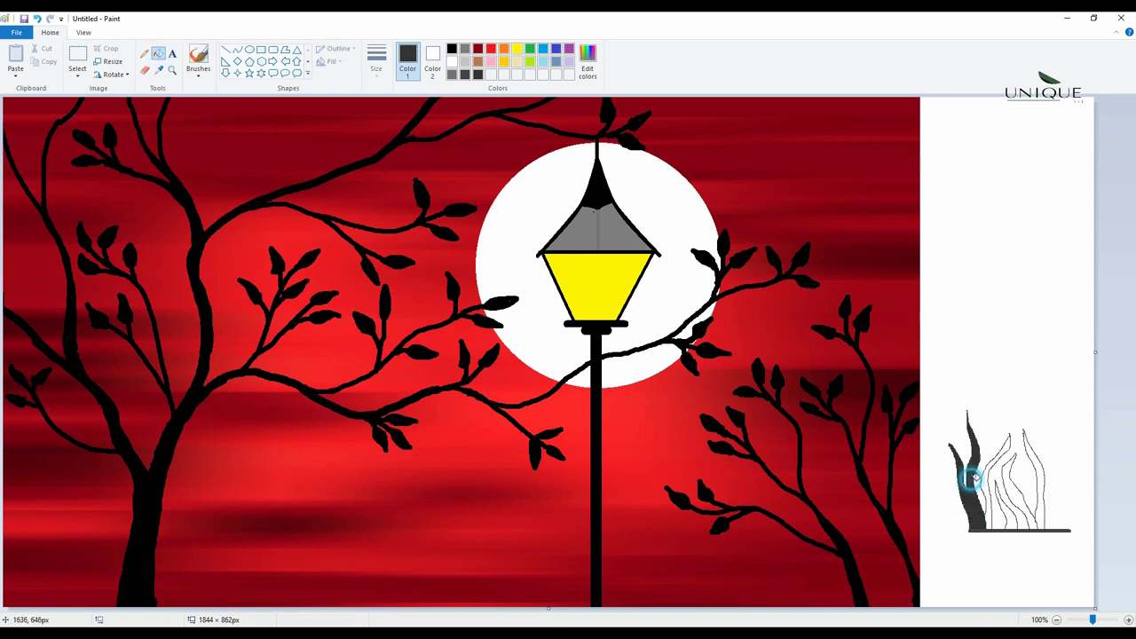
click(988, 497)
click(1008, 512)
click(1022, 499)
click(1040, 501)
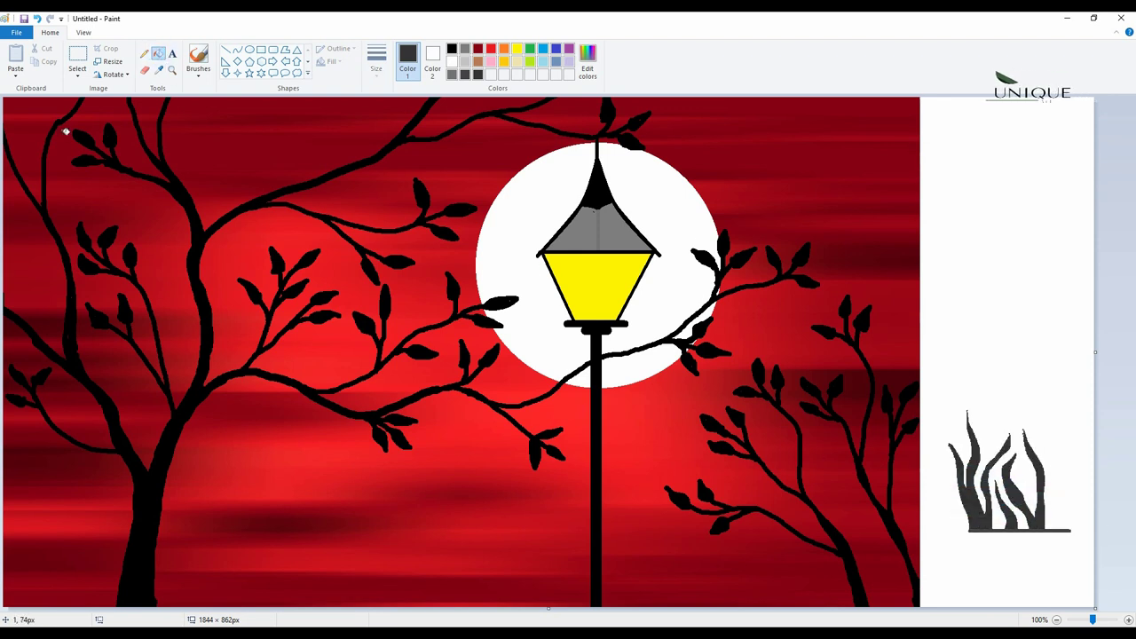
Select the grass tuft and place copies with a transparent background along the picture's lower edge around the tree trunk.
click(76, 77)
click(102, 107)
drag(932, 384, 1083, 571)
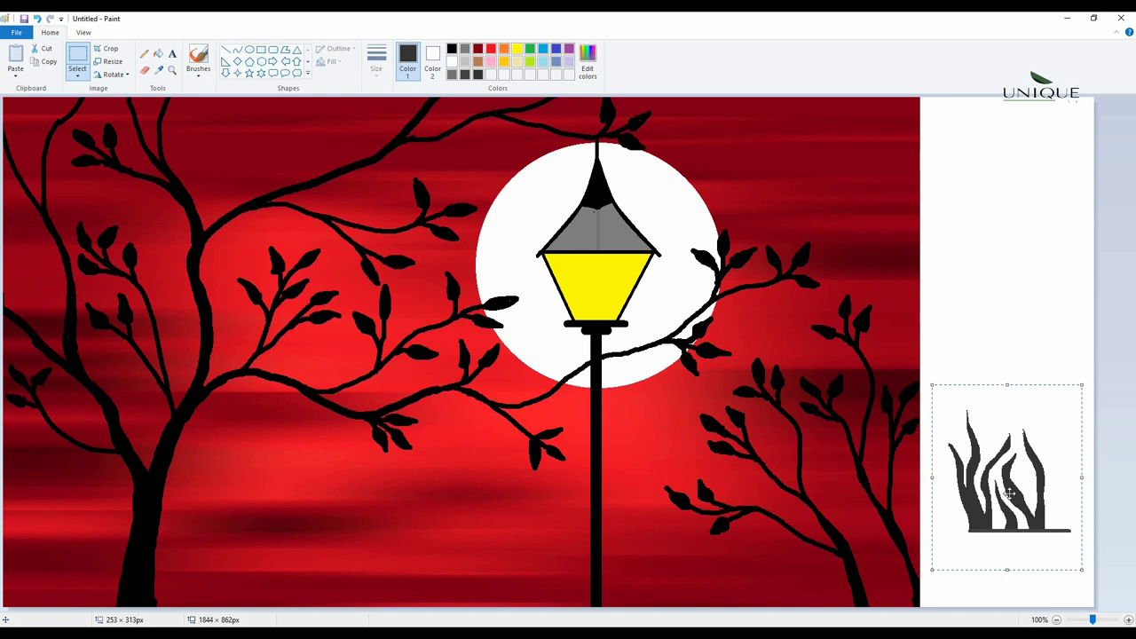
drag(1009, 494, 205, 613)
click(77, 76)
click(107, 184)
mouse_move(205, 613)
mouse_down()
mouse_move(22, 590)
mouse_move(241, 592)
mouse_move(209, 594)
mouse_up()
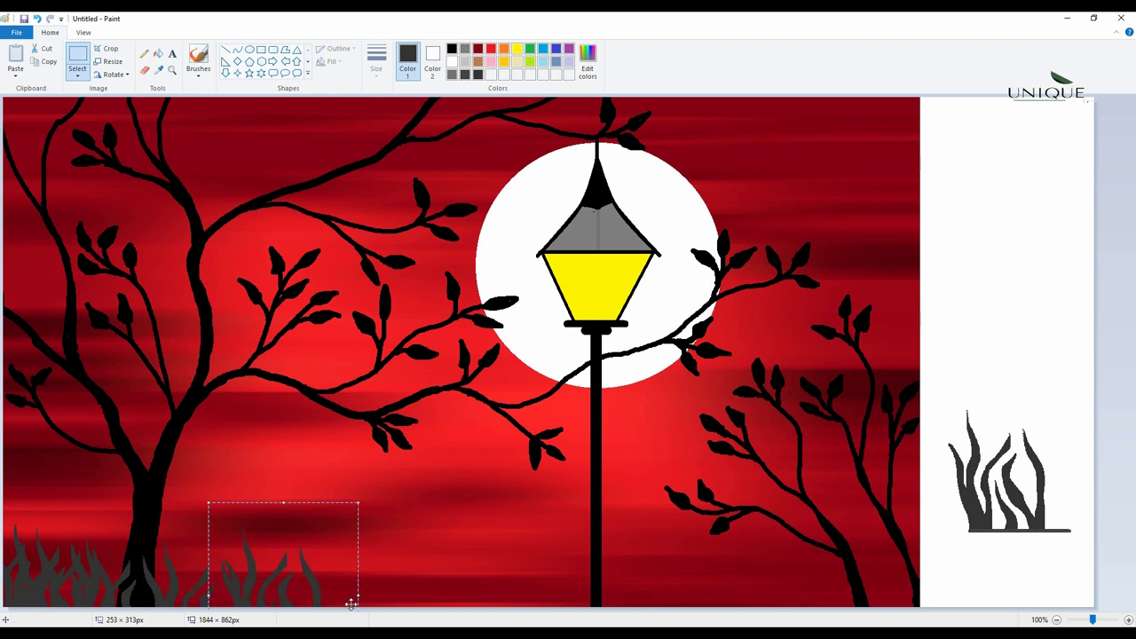
Narrow the tuft selection to 150 × 313 px and spread overlapping copies along the lower edge past the lamp post to the right-hand stems.
drag(358, 596, 149, 593)
drag(150, 593, 34, 548)
drag(58, 596, 598, 600)
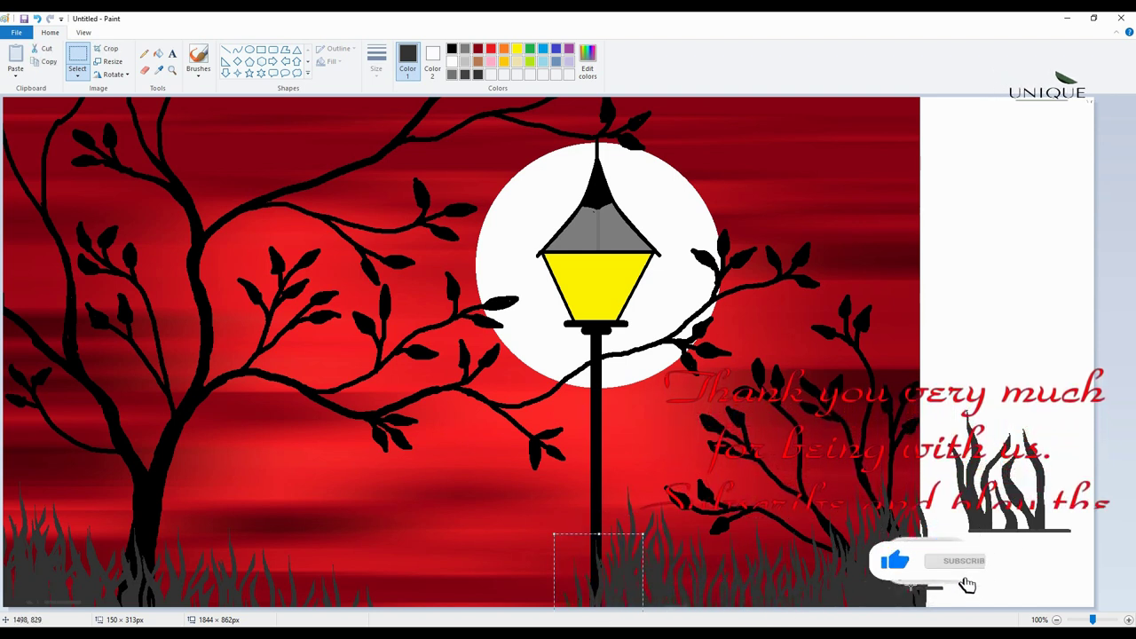
Deselect the grass and trim the blank strip off the canvas, reducing it to 1550 × 862 px.
click(1107, 366)
drag(1096, 353, 921, 373)
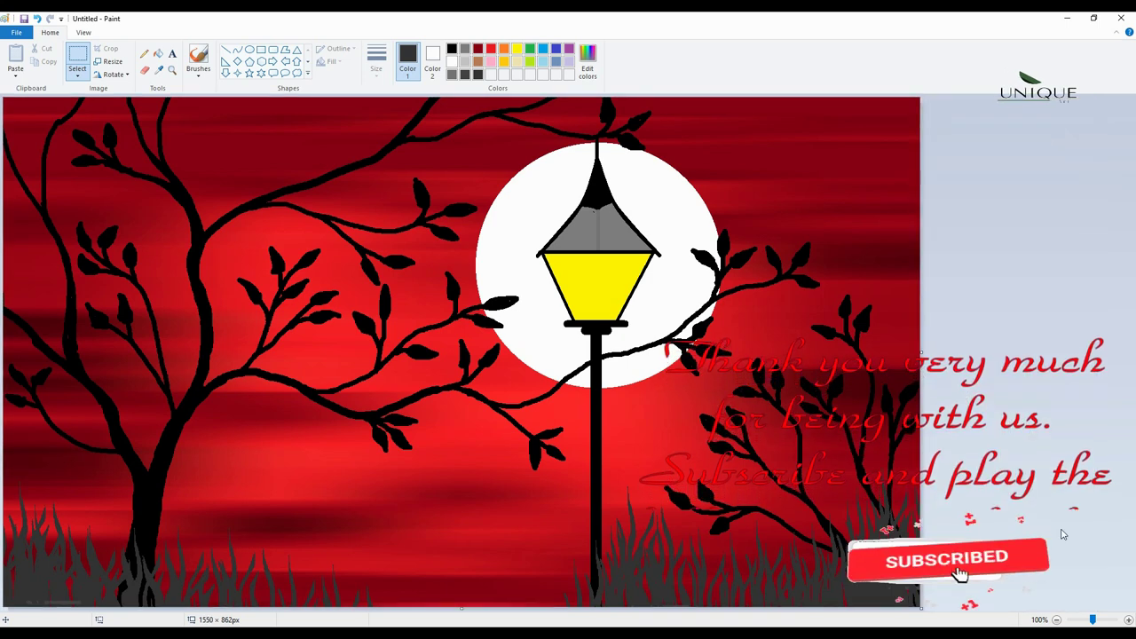